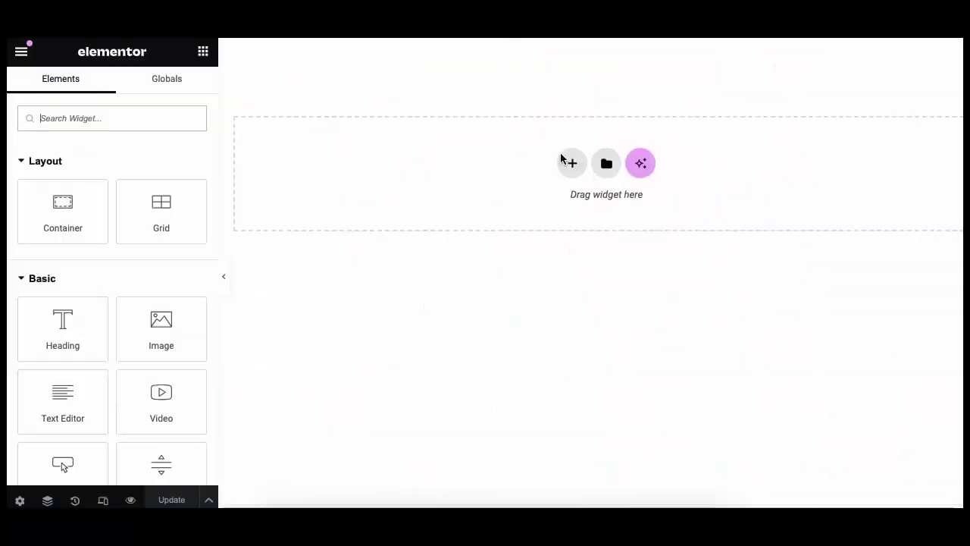
Step: Add a container using the three-column structure with a wide middle column and narrow side columns
left_click(562, 159)
left_click(554, 190)
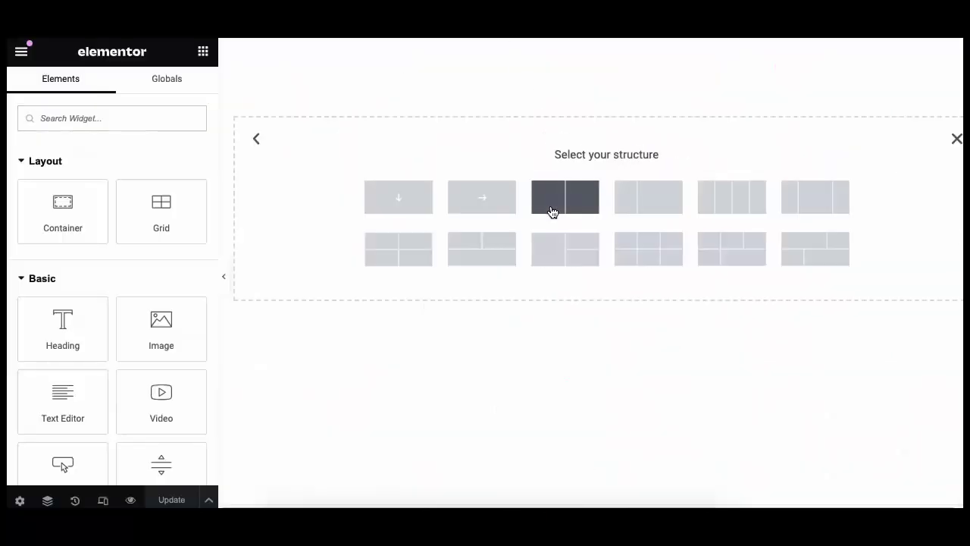
left_click(803, 212)
left_click(606, 90)
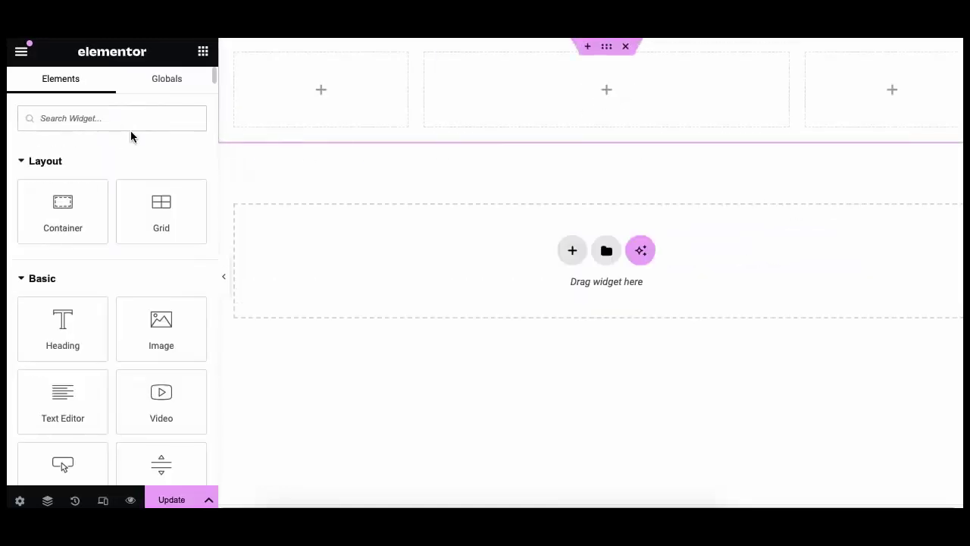
Step: Find the Unfold Content widget by searching for "unfold c" and place it in the middle column
left_click(132, 118)
type("unfold c")
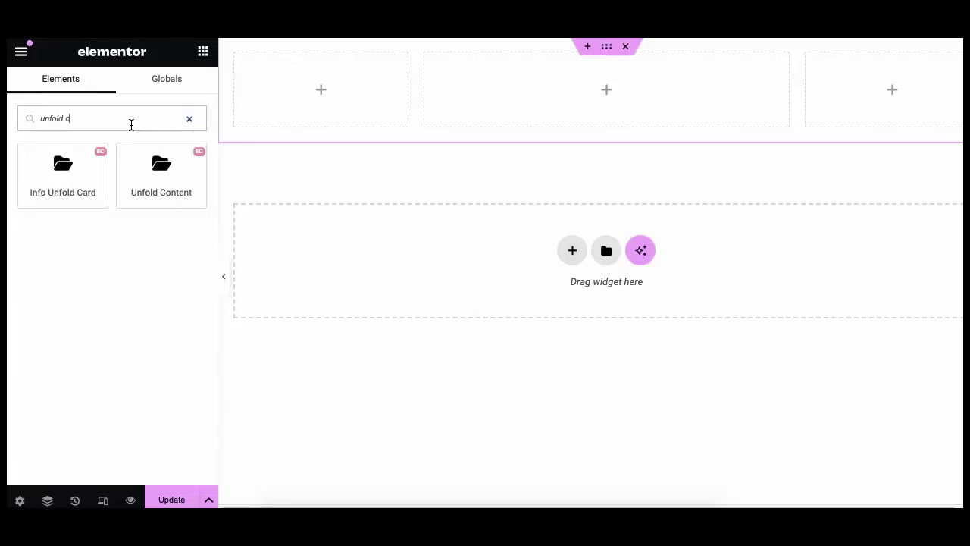
left_click_drag(149, 180, 539, 115)
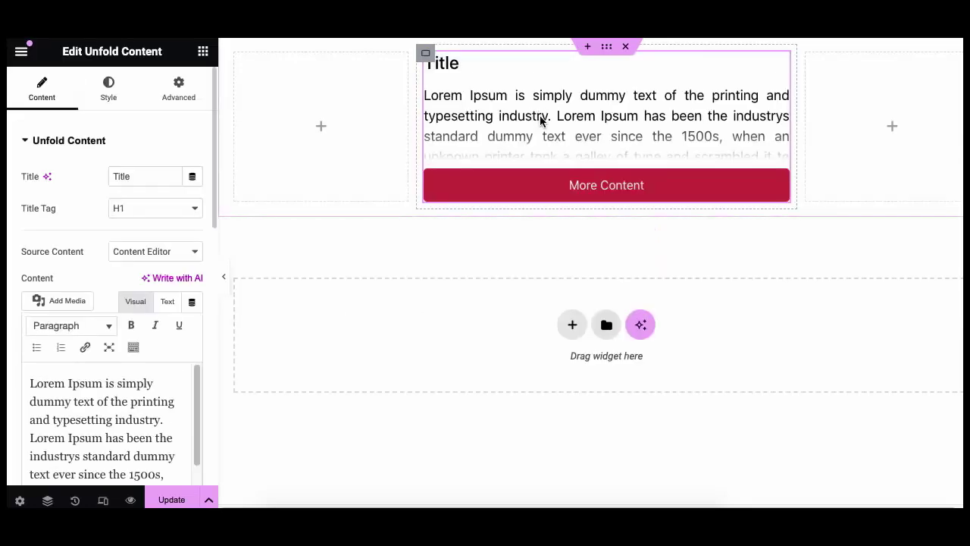
Step: Try the title tag a for the widget's title, and set it back to H1
double_click(123, 176)
left_click(135, 211)
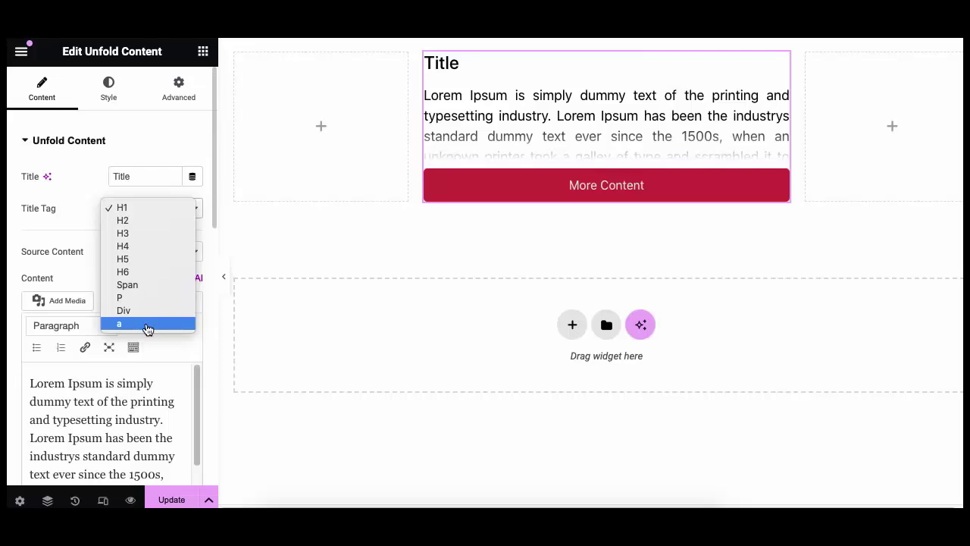
left_click(144, 324)
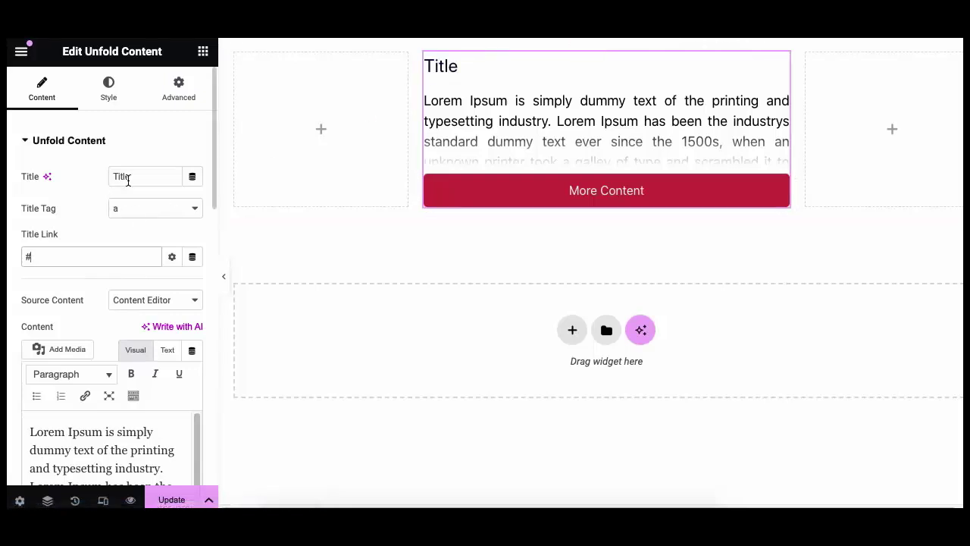
left_click(138, 210)
left_click(138, 92)
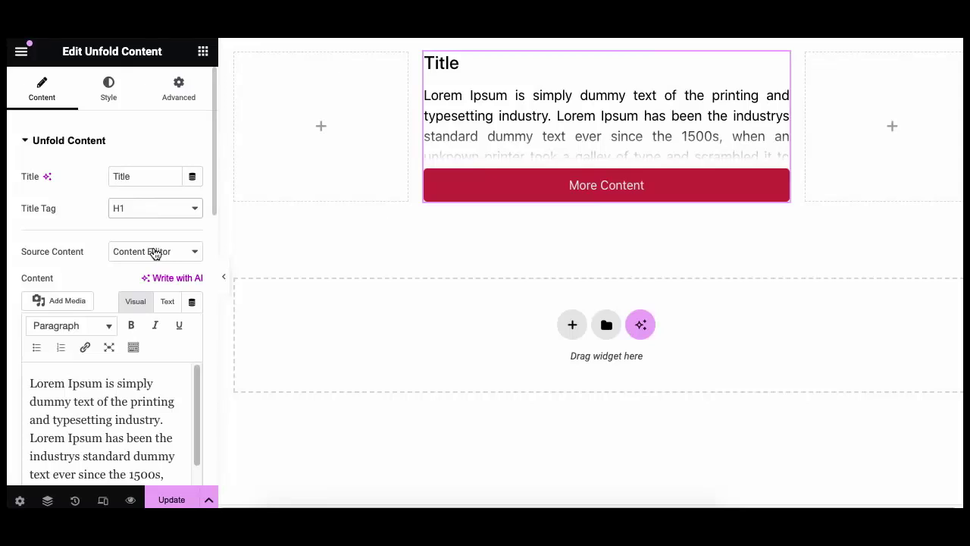
Step: Keep Content Editor as the widget's content source and set the button position to Top
left_click(154, 253)
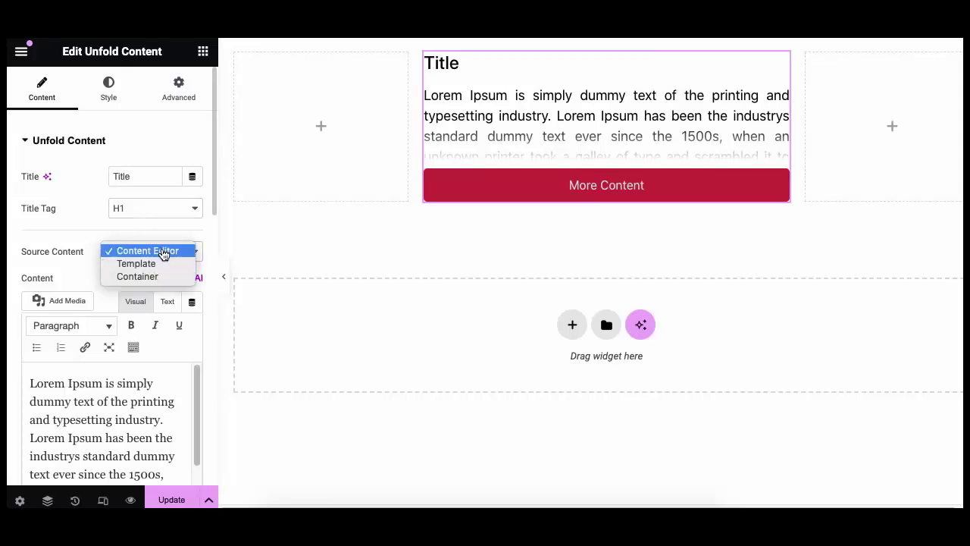
left_click(163, 253)
scroll(71, 273, "down", 2)
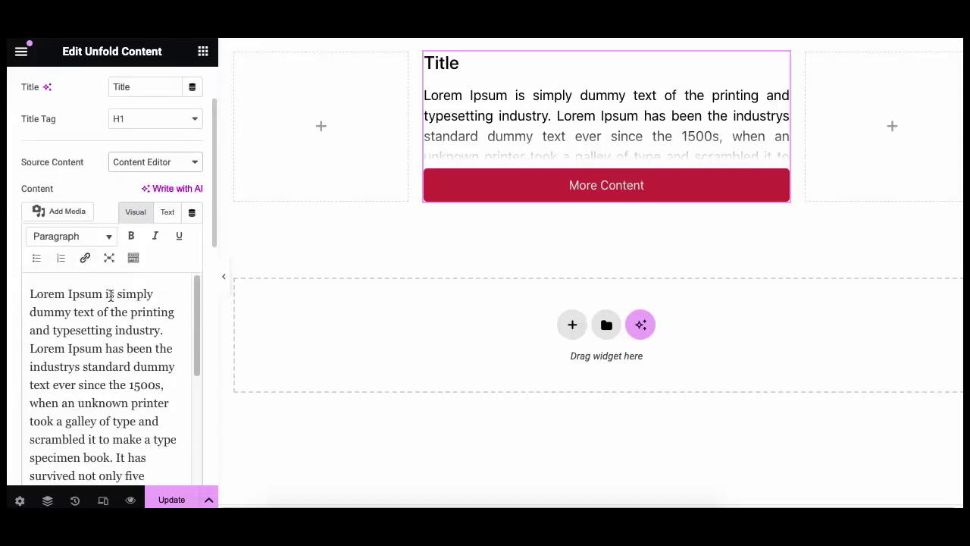
scroll(113, 303, "down", 4)
scroll(104, 195, "down", 2)
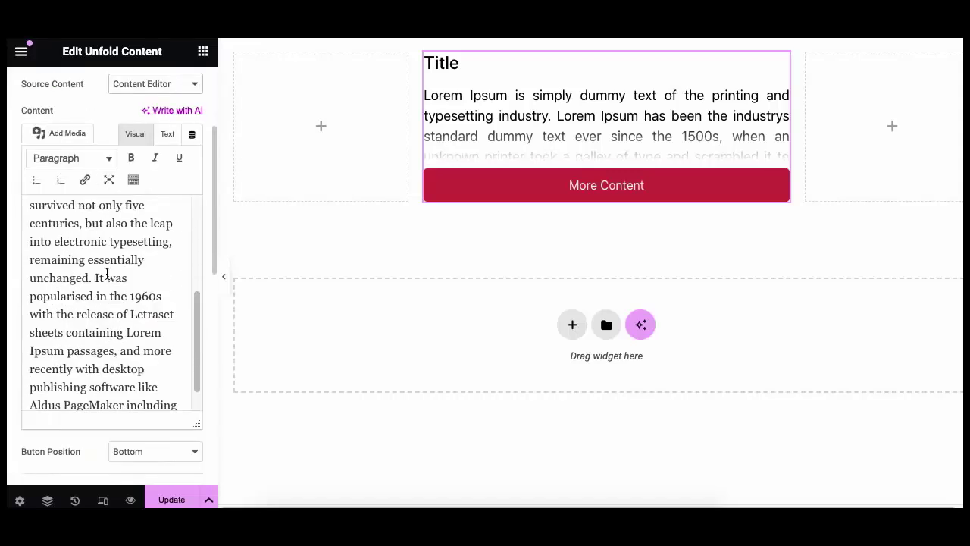
scroll(101, 412, "down", 2)
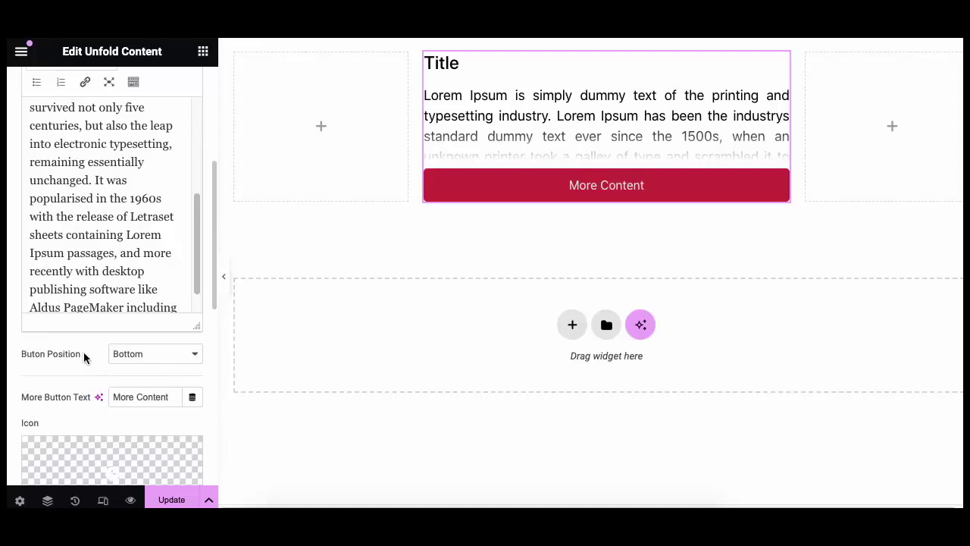
left_click_drag(84, 358, 17, 351)
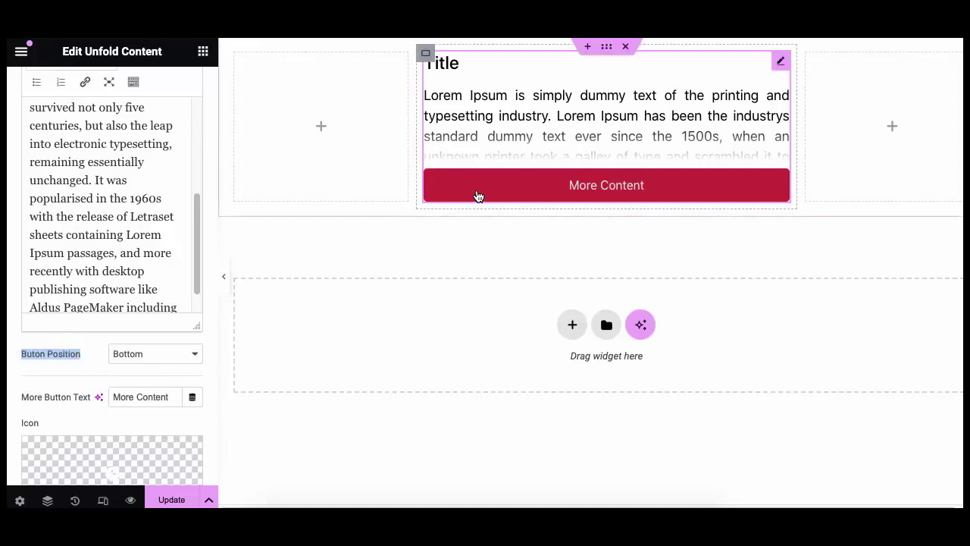
left_click(163, 354)
left_click(161, 342)
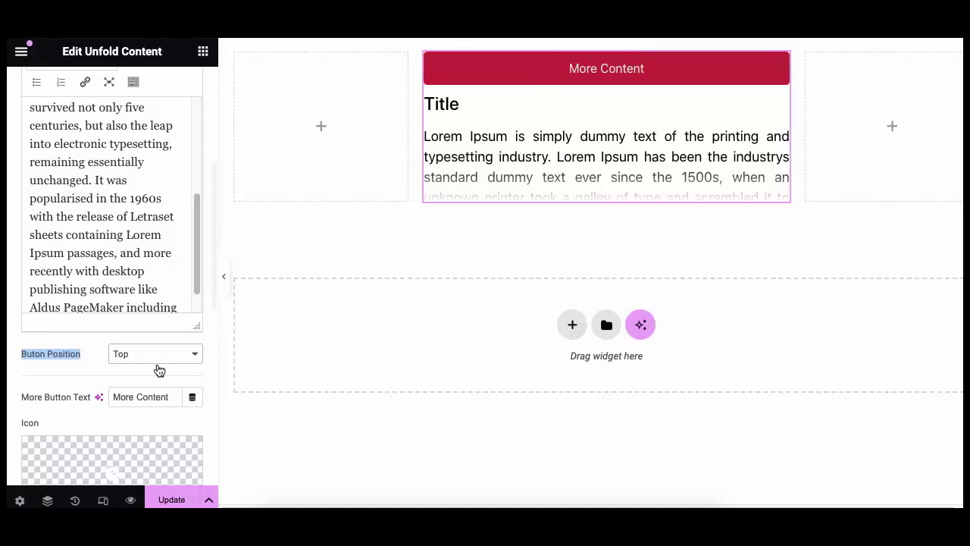
Step: Insert the solid plus circle icon from the icon library for the More Content button
left_click_drag(168, 397, 106, 397)
scroll(96, 402, "down", 3)
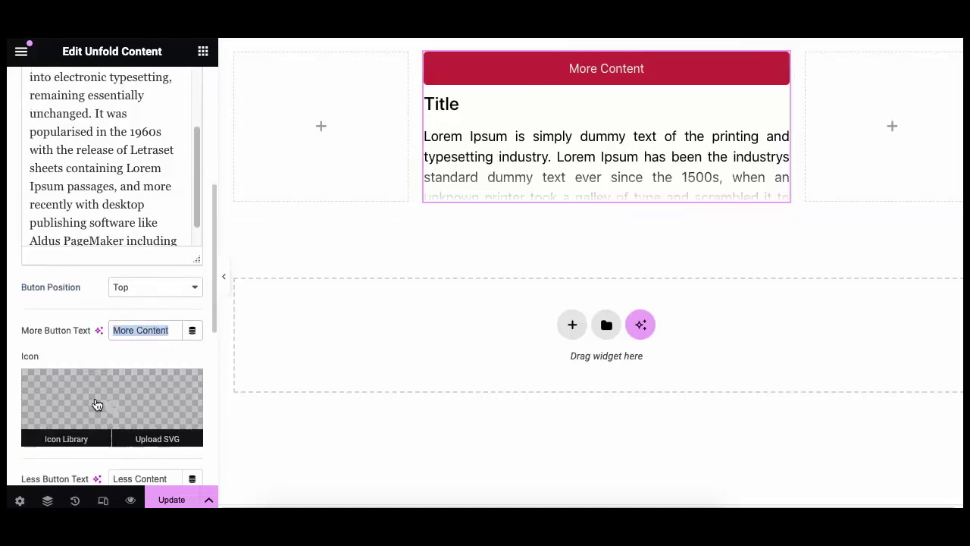
left_click(124, 325)
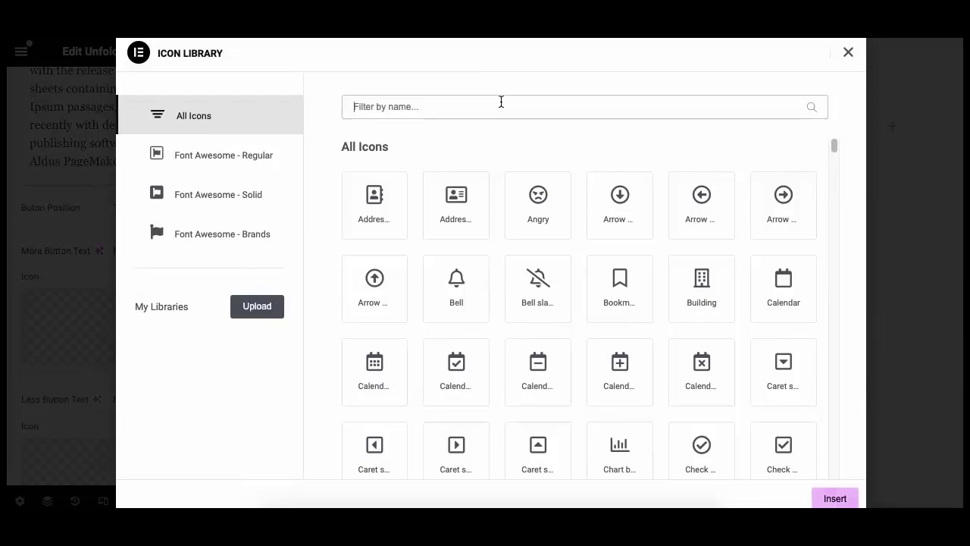
type("plus")
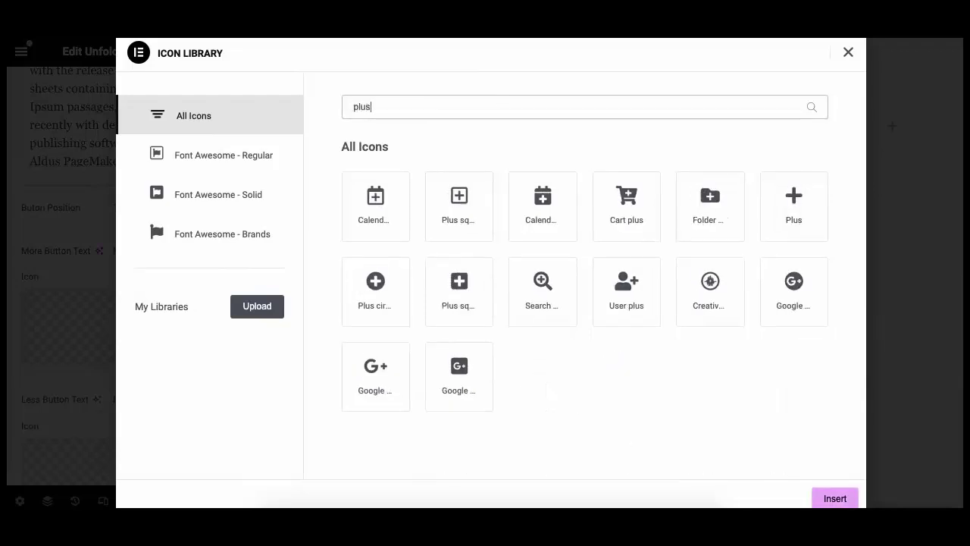
left_click(391, 295)
left_click(834, 498)
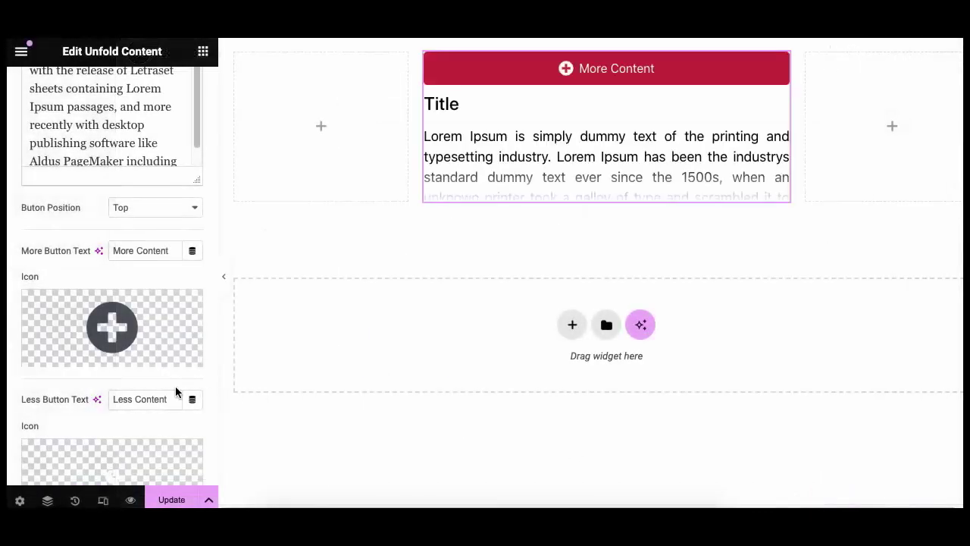
Step: Insert the solid minus circle icon from the icon library for the Less Content button
scroll(123, 445, "down", 1)
left_click(125, 428)
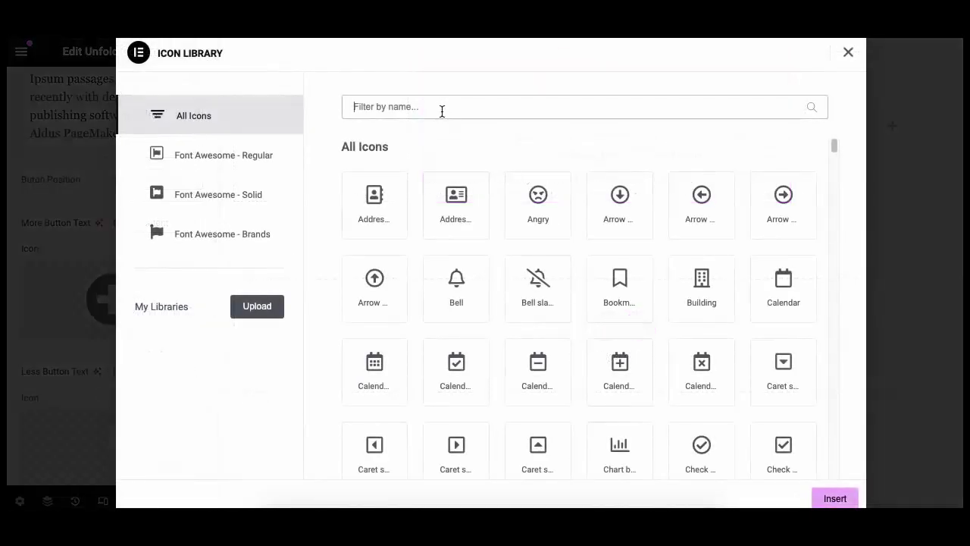
left_click(442, 111)
type("minu")
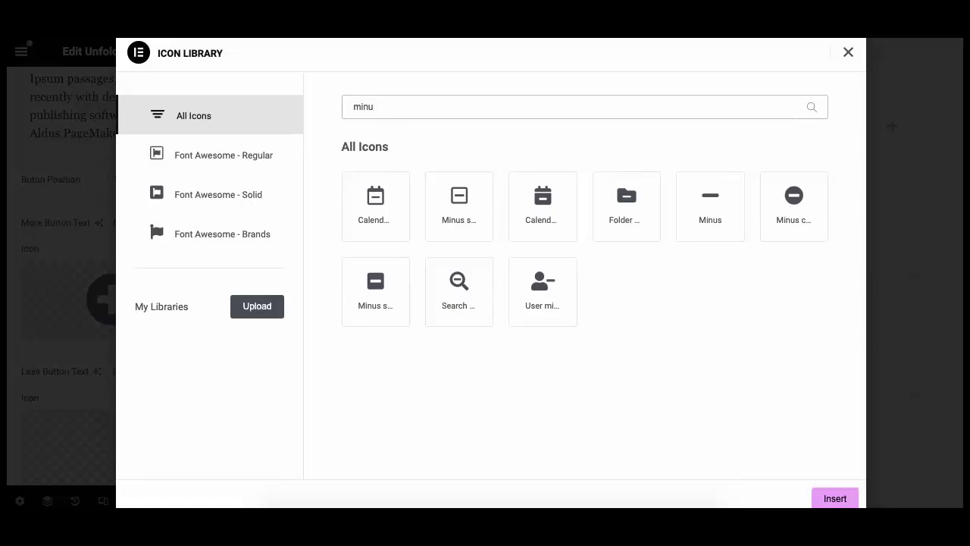
left_click(822, 211)
left_click(834, 501)
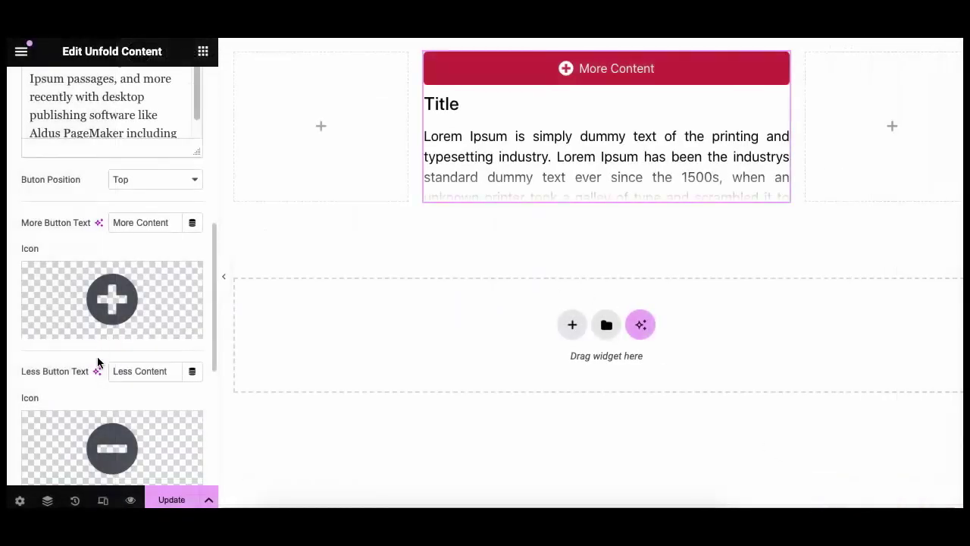
Step: Set the position of the button icons to After the text
scroll(98, 362, "down", 2)
left_click(126, 400)
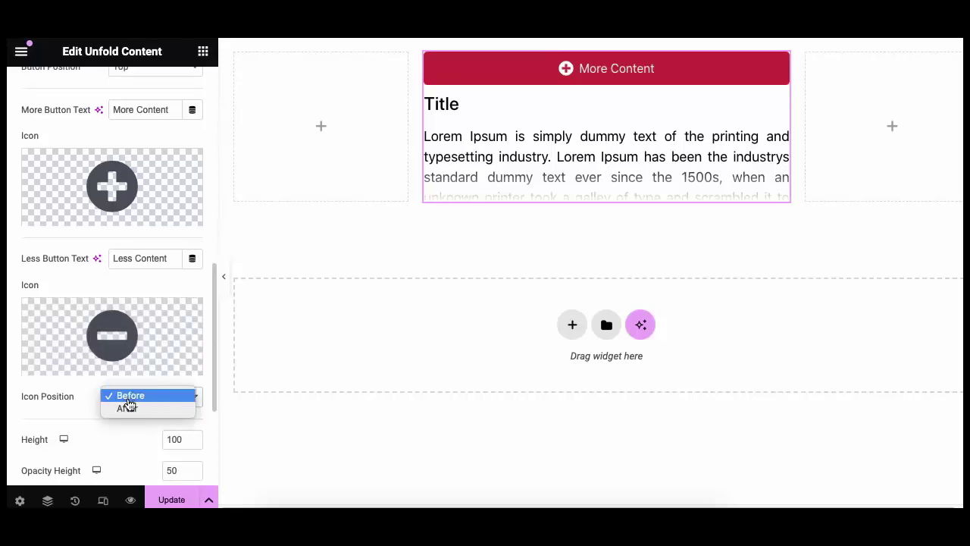
left_click(131, 409)
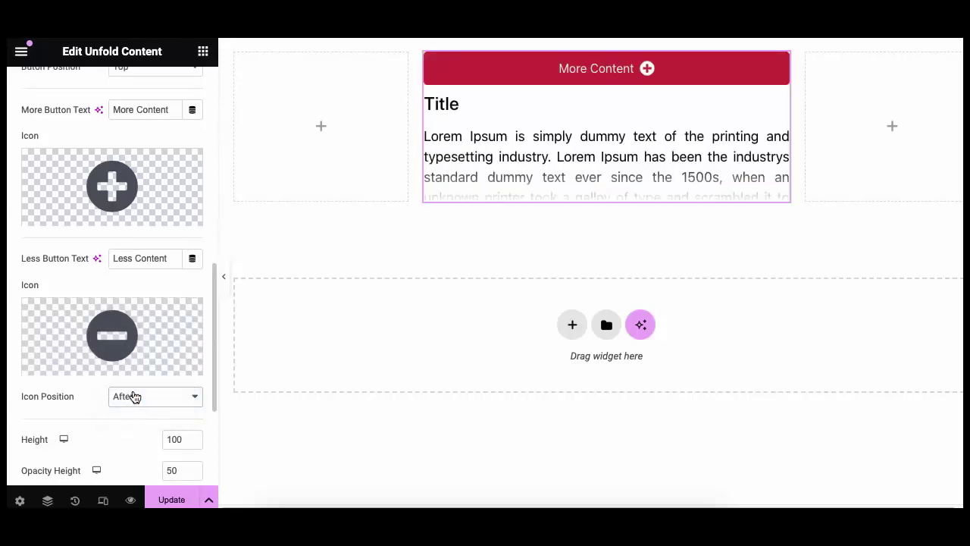
Step: Set the height of the folded content to 150
scroll(119, 405, "down", 1)
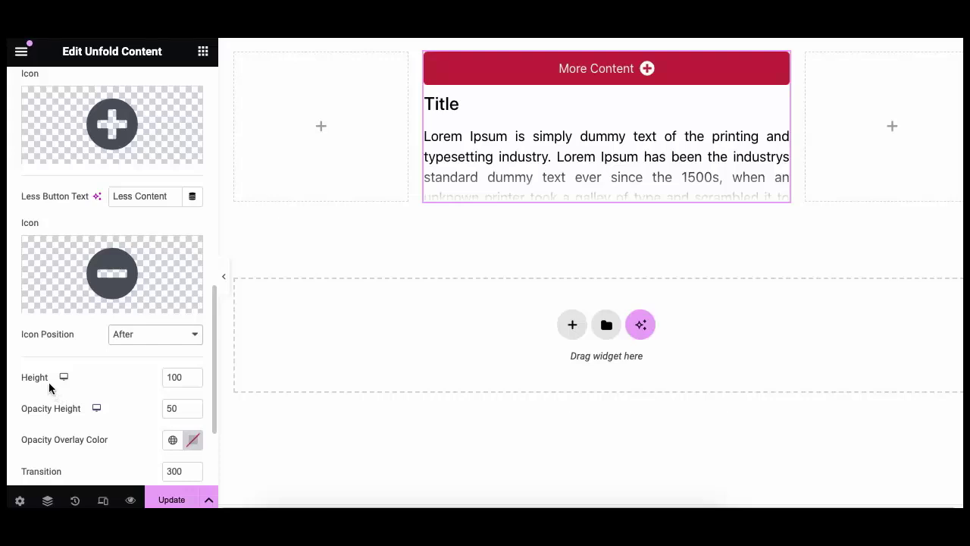
left_click_drag(181, 377, 152, 377)
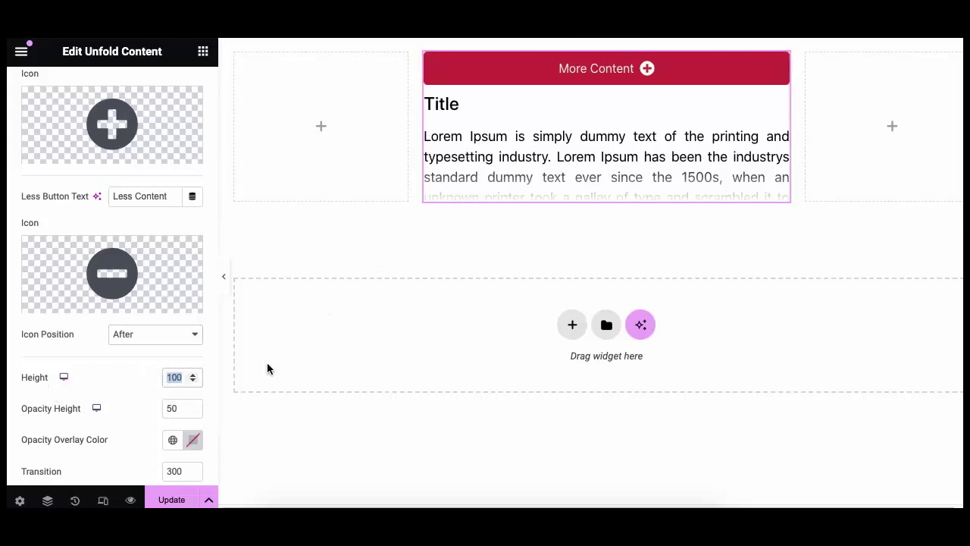
left_click_drag(177, 378, 151, 382)
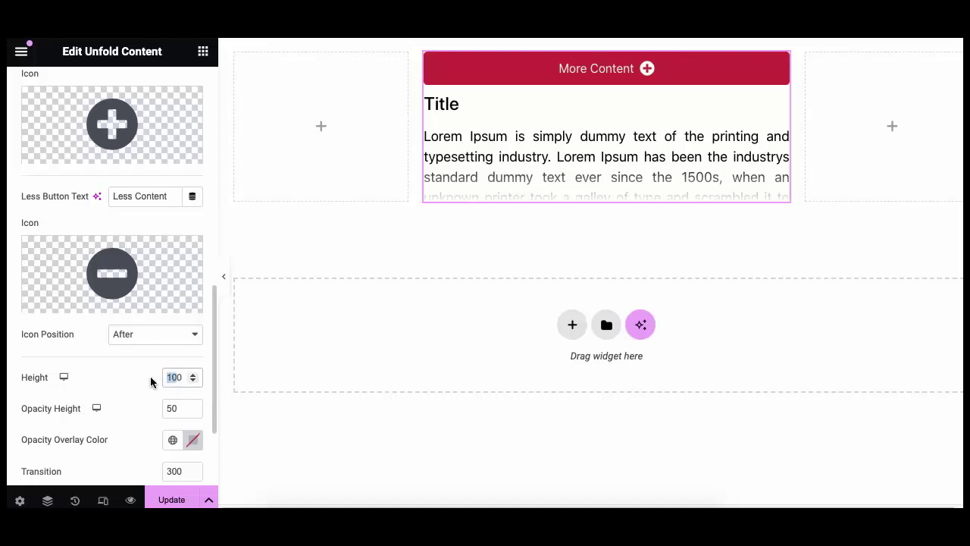
type("50")
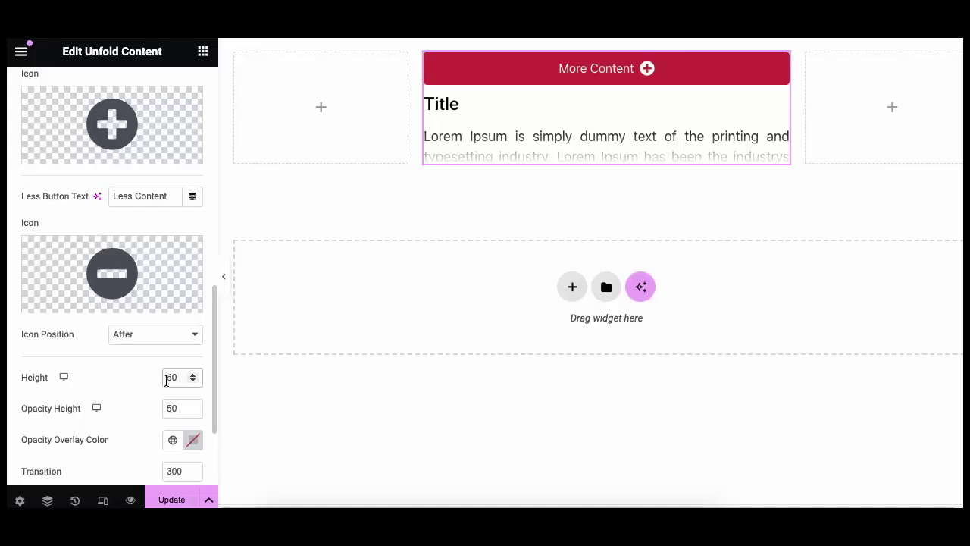
type("1")
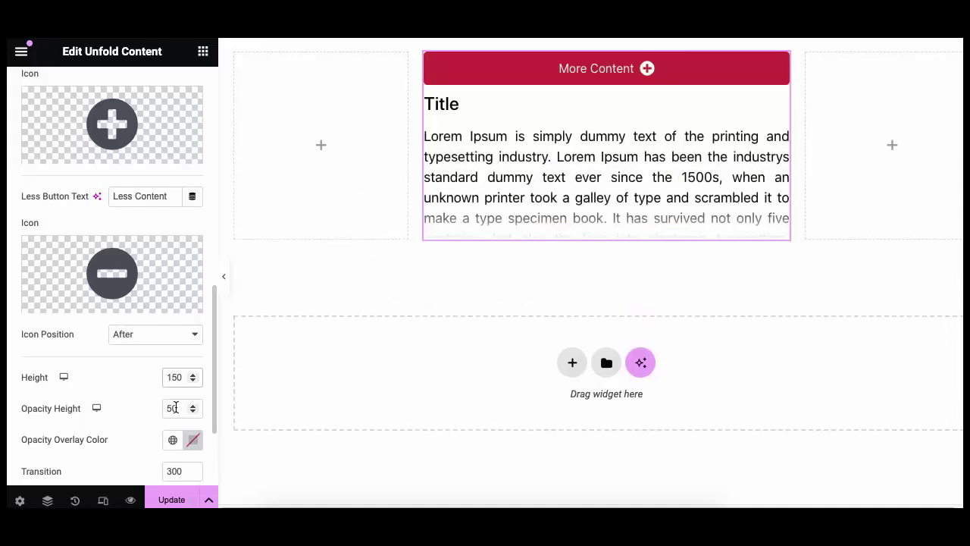
Step: Set the opacity height to 90 and the opacity overlay color to the dark shade #211616
left_click_drag(179, 410, 147, 405)
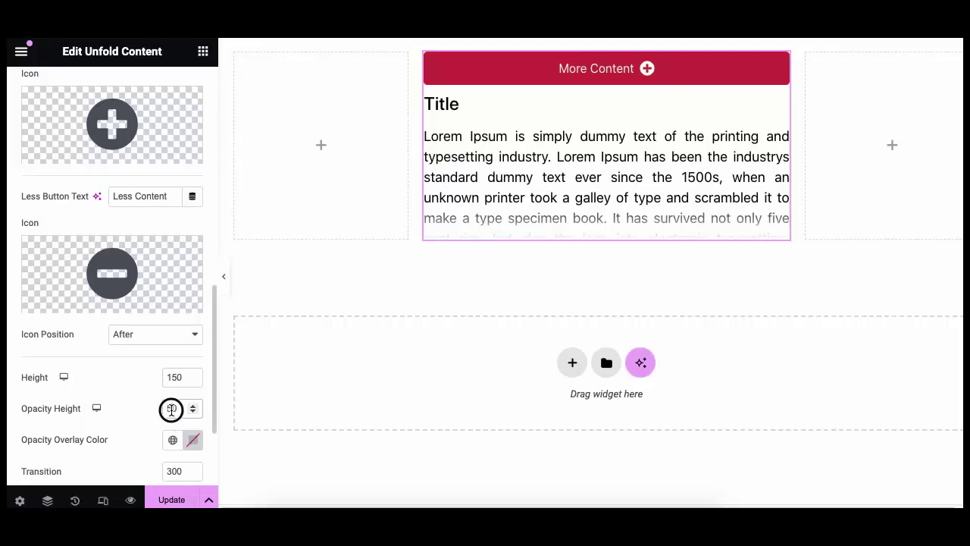
left_click_drag(171, 409, 163, 409)
type("9")
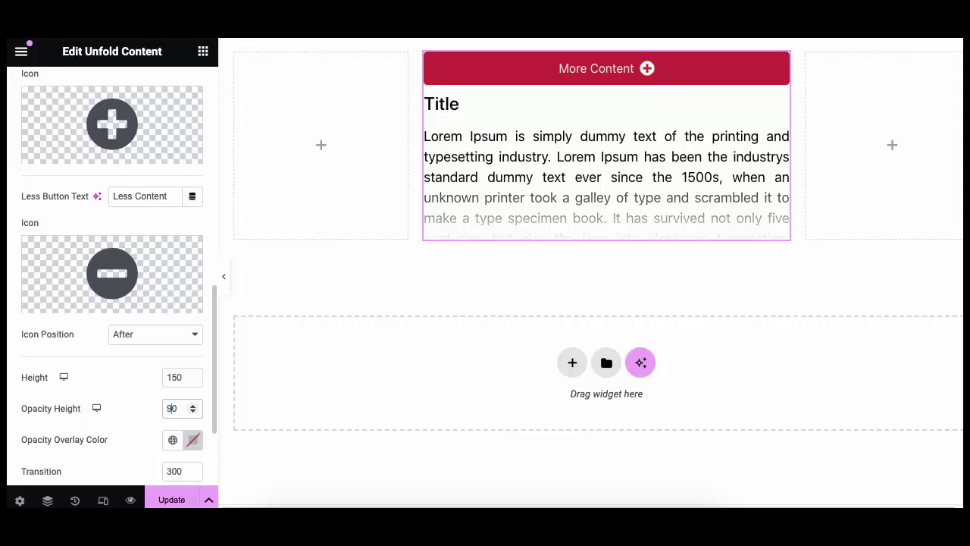
left_click(194, 442)
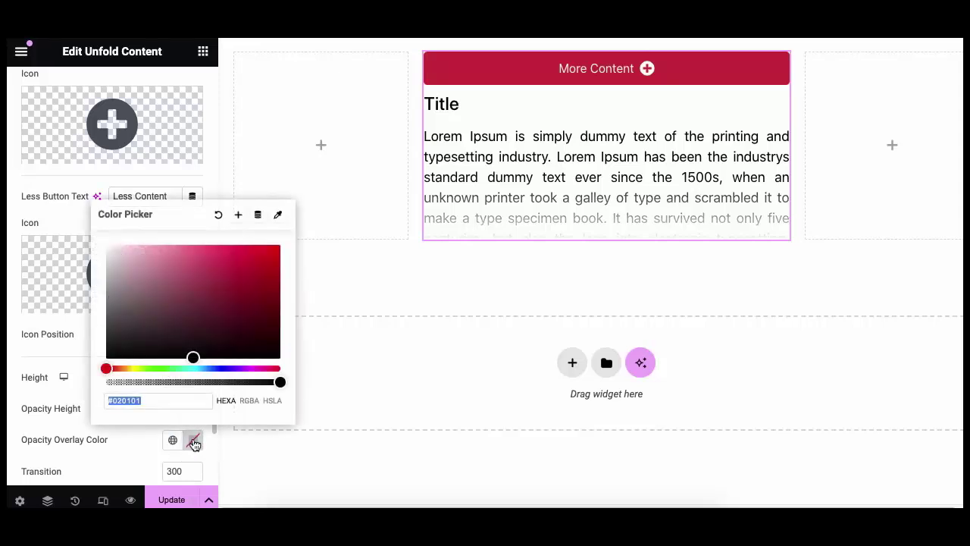
left_click_drag(186, 338, 168, 343)
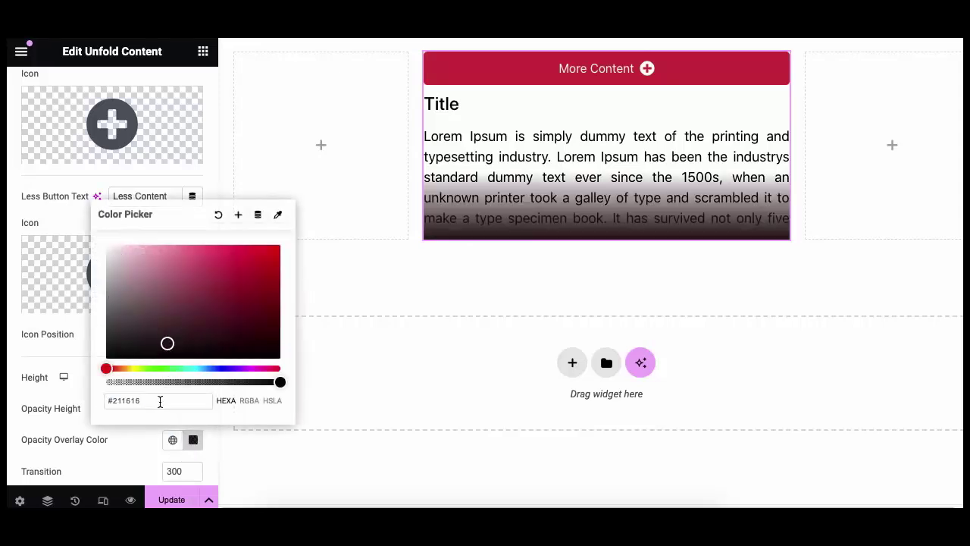
left_click(155, 447)
Step: Try center alignment for the widget's title and button, and set the alignment to Right
scroll(170, 408, "down", 1)
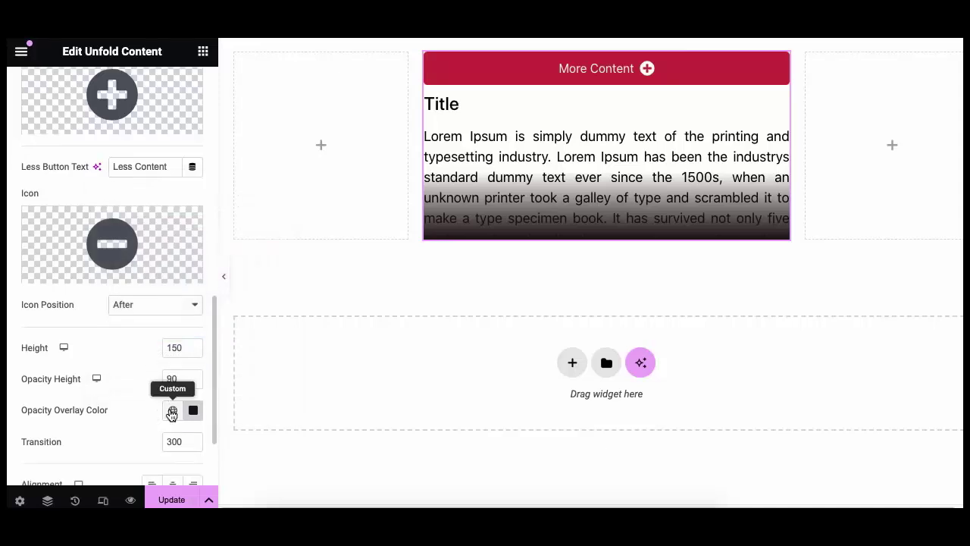
left_click_drag(184, 440, 149, 439)
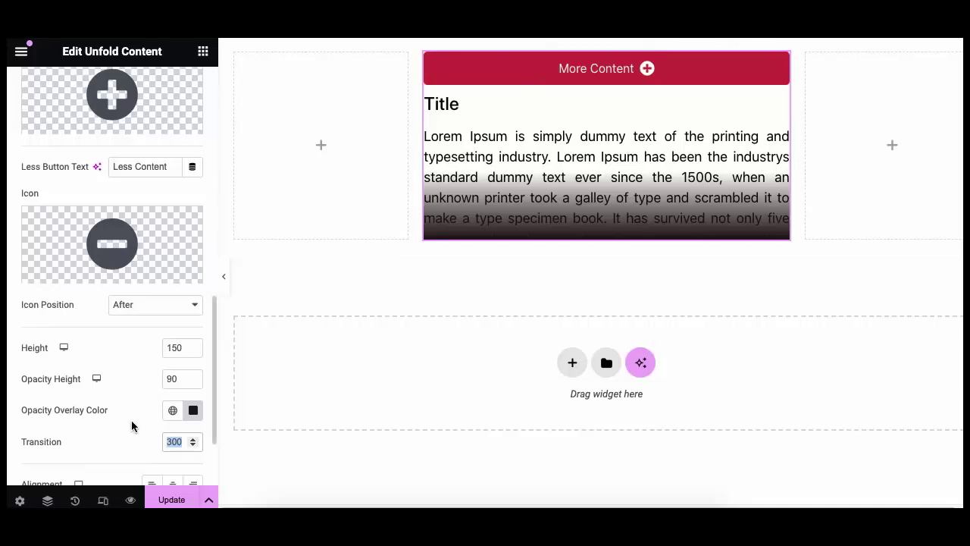
scroll(131, 421, "down", 2)
left_click(172, 431)
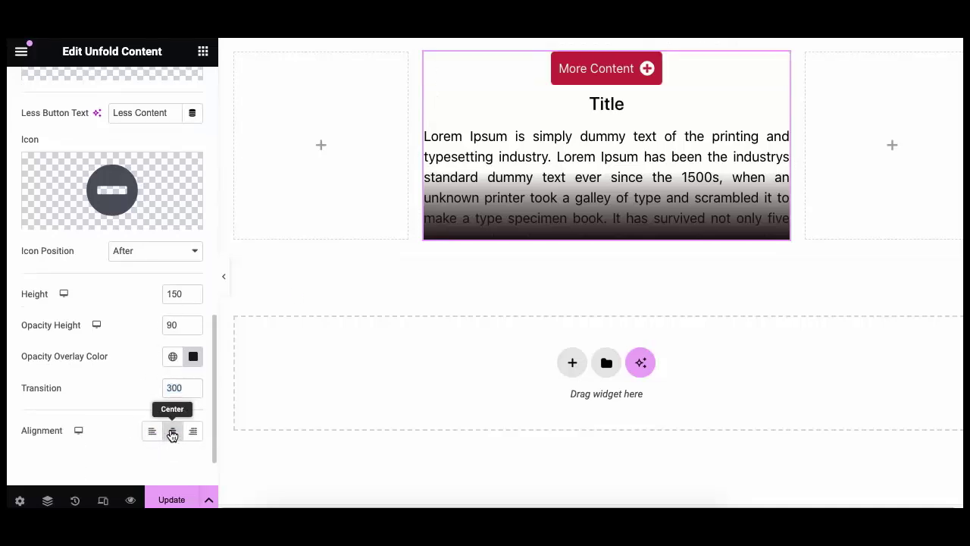
left_click(192, 431)
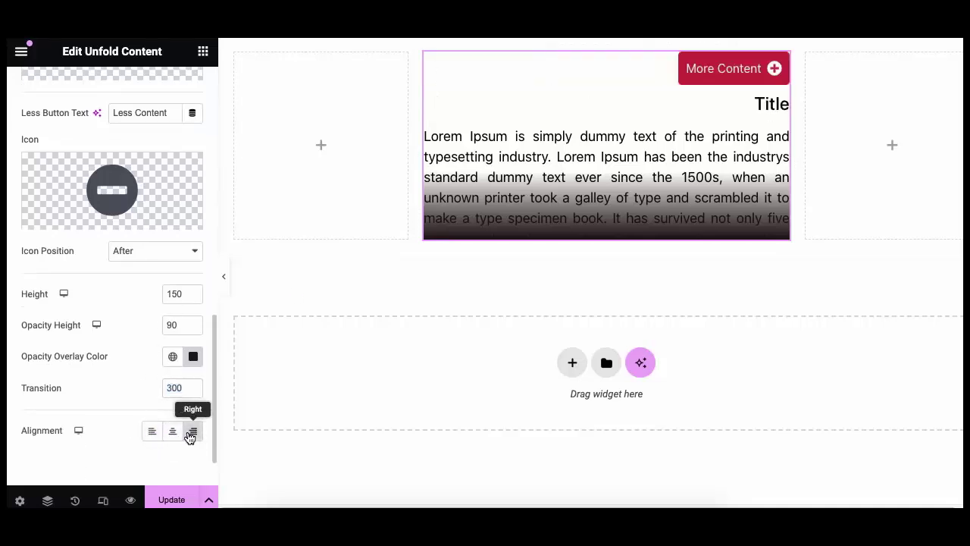
Step: Set the widget's alignment to Center and give the title a dark crimson text color
left_click(175, 433)
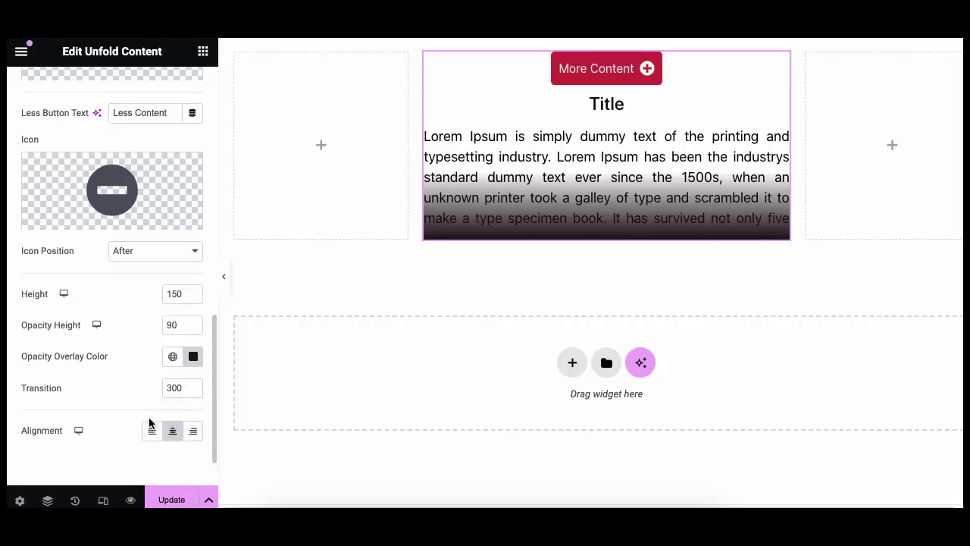
scroll(150, 423, "up", 10)
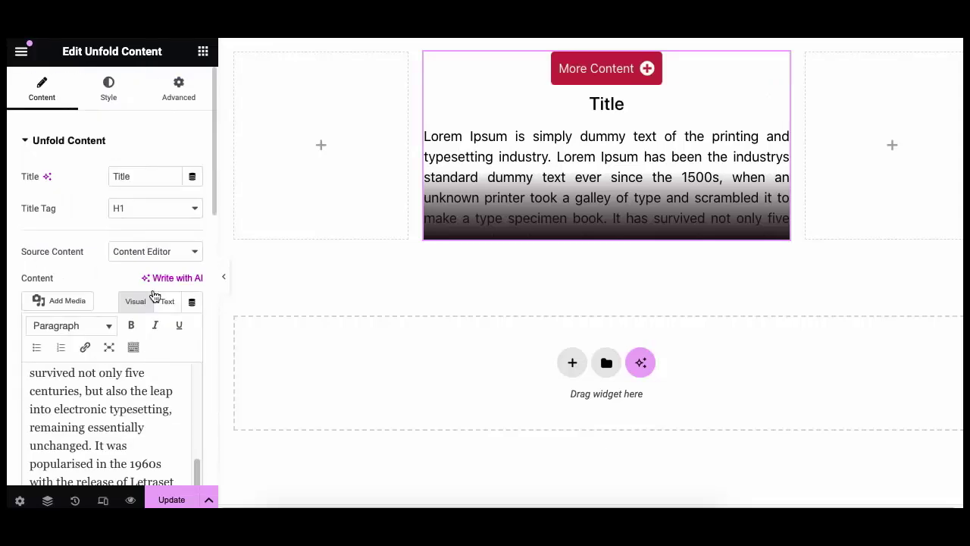
left_click(108, 89)
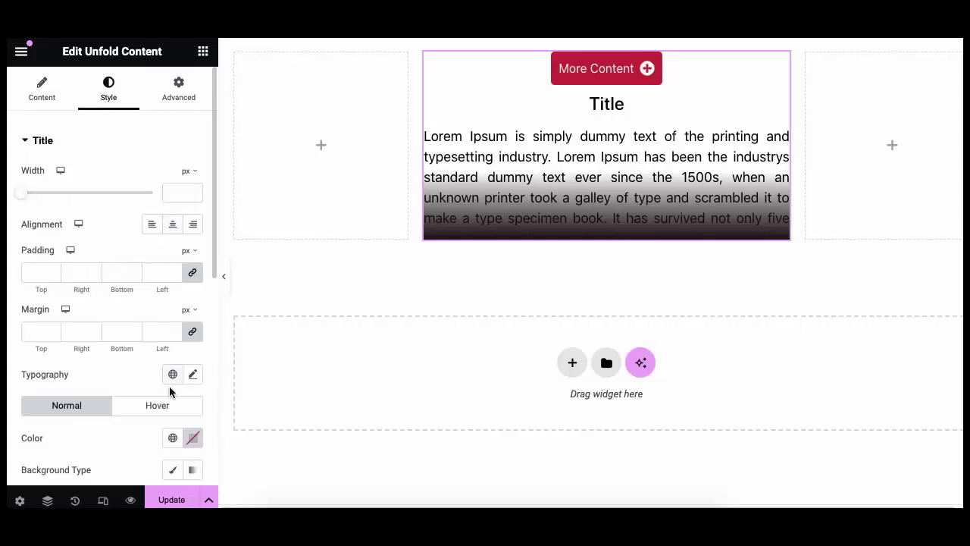
scroll(168, 394, "down", 2)
left_click(192, 348)
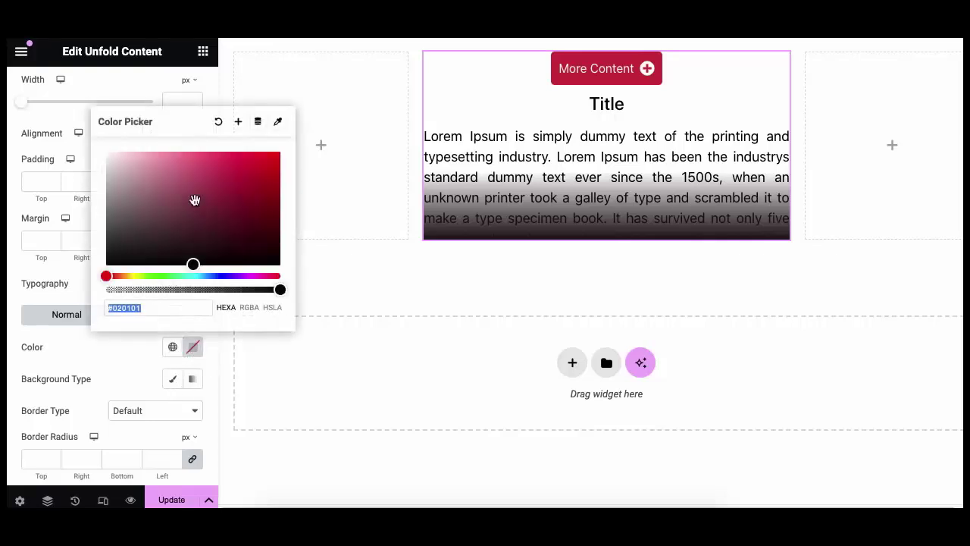
left_click_drag(192, 199, 242, 181)
left_click(143, 370)
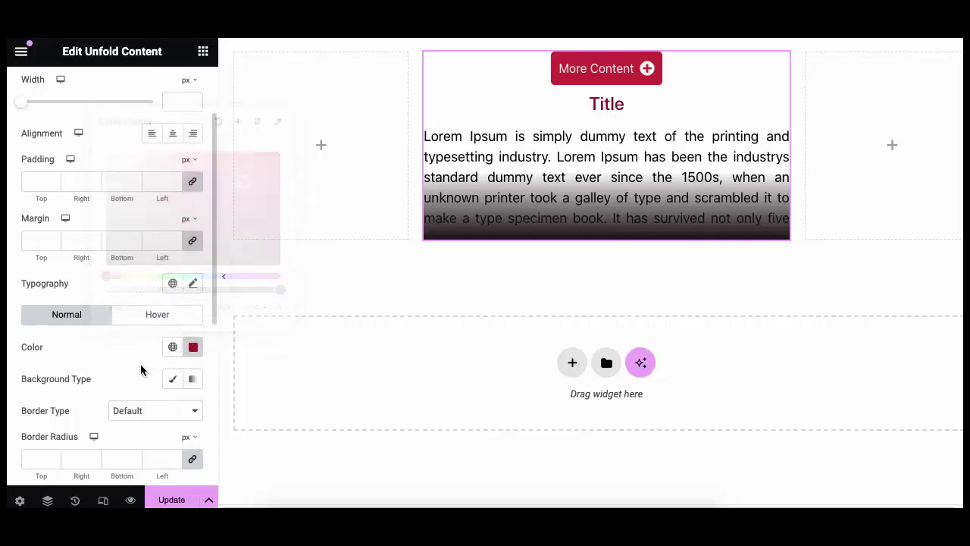
Step: Set the text alignment of the widget's description to Center
scroll(140, 370, "down", 5)
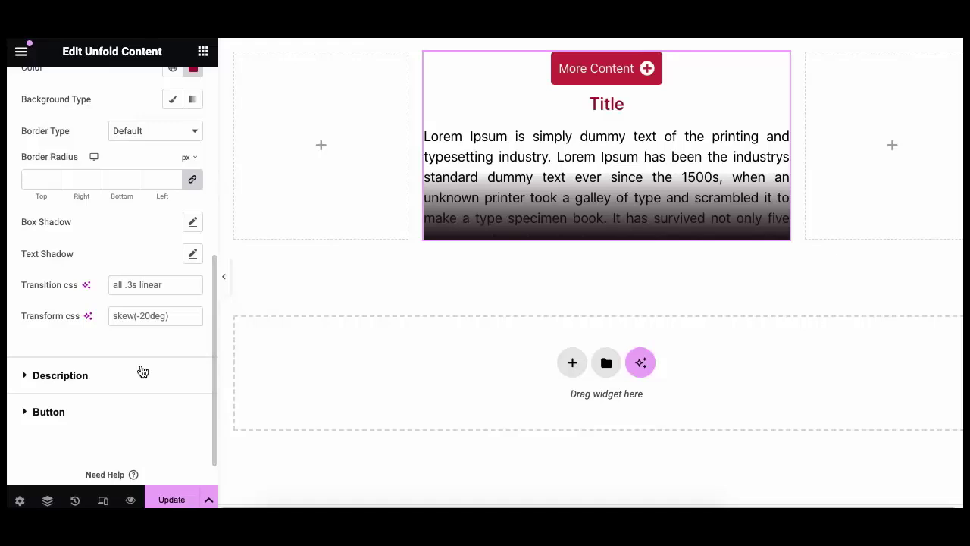
left_click(127, 374)
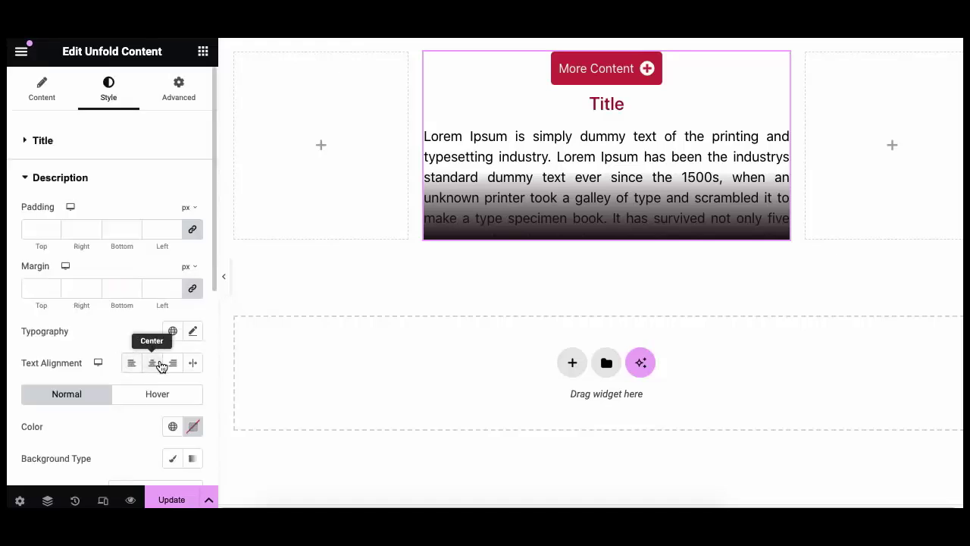
left_click(154, 363)
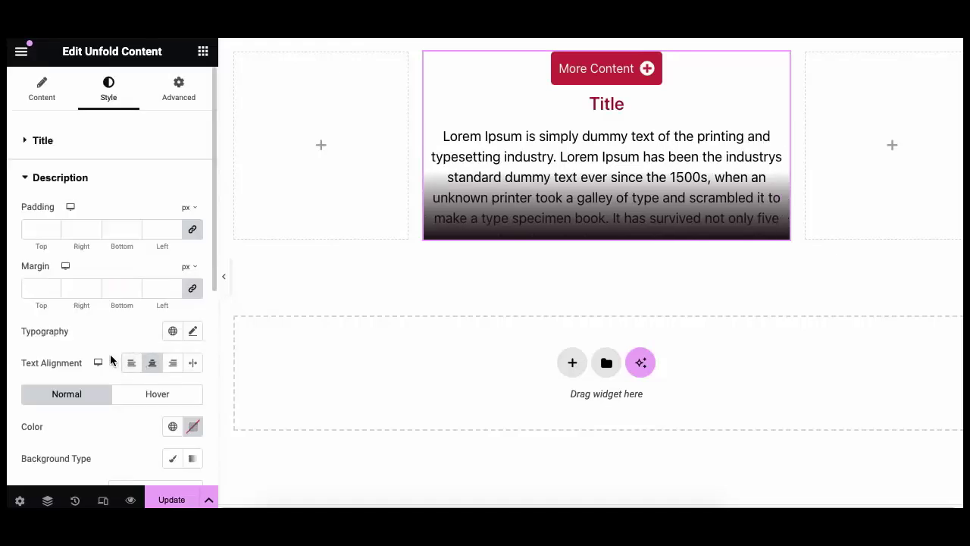
Step: Style the button with a width of 200 px and a padding of 15 px on all sides
scroll(97, 379, "down", 6)
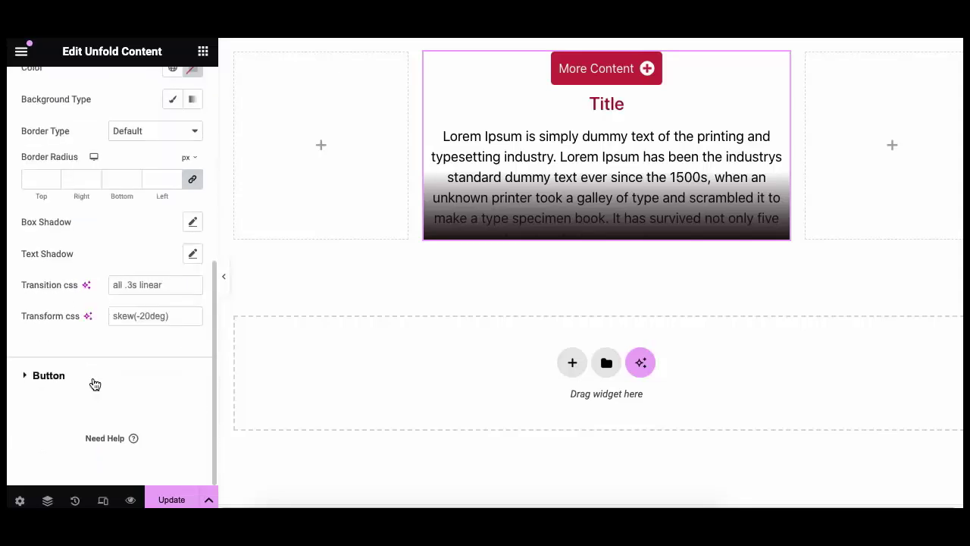
left_click(93, 376)
scroll(93, 375, "down", 1)
left_click(23, 306)
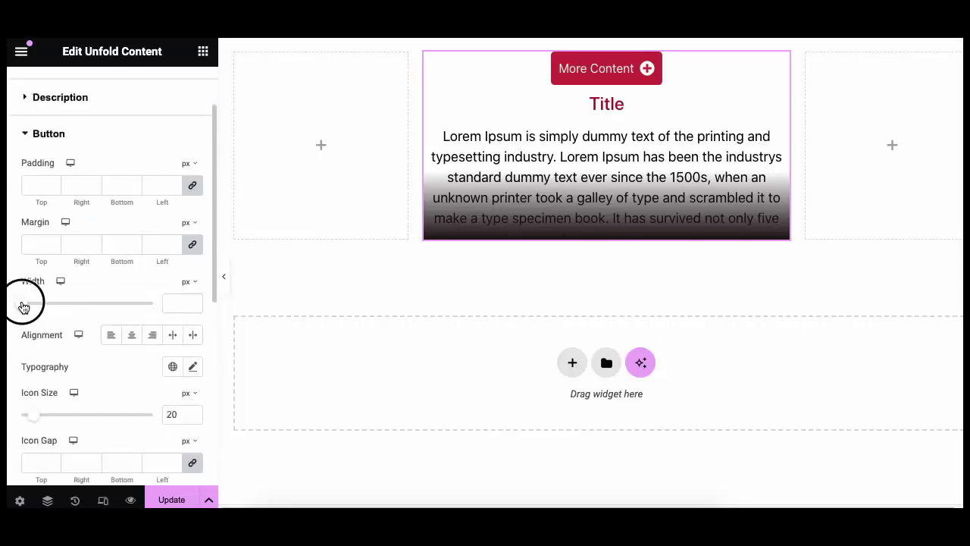
left_click_drag(23, 306, 110, 306)
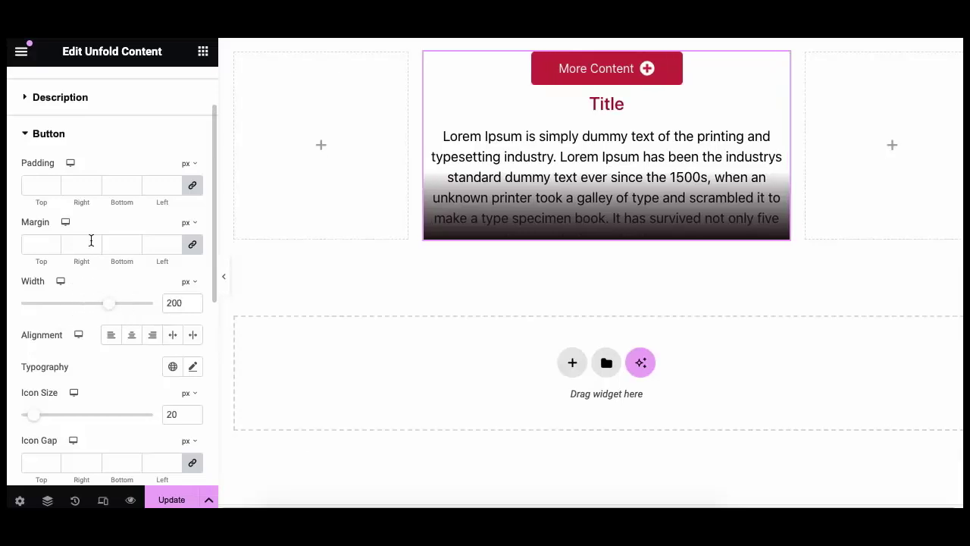
left_click(40, 186)
type("15")
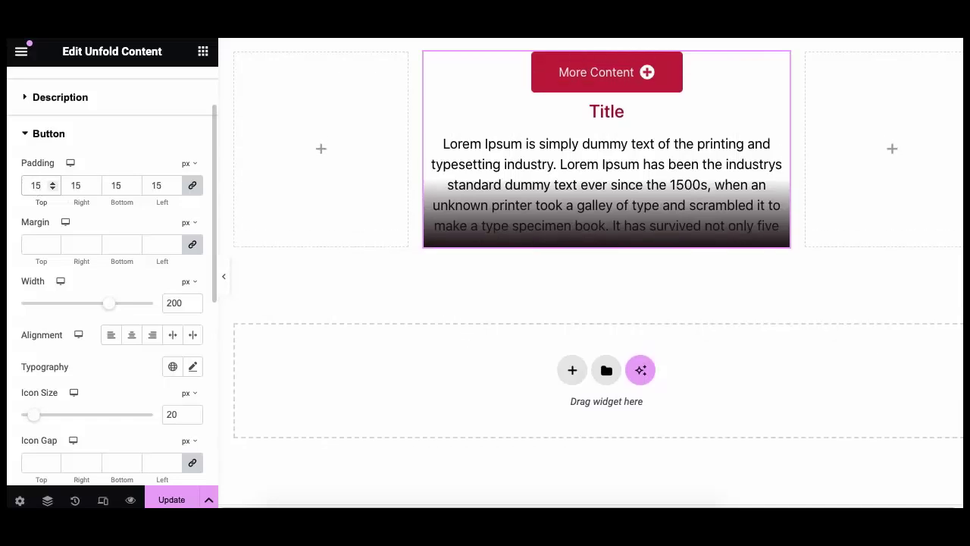
Step: Update the page with the new styling and open its preview
scroll(64, 391, "down", 5)
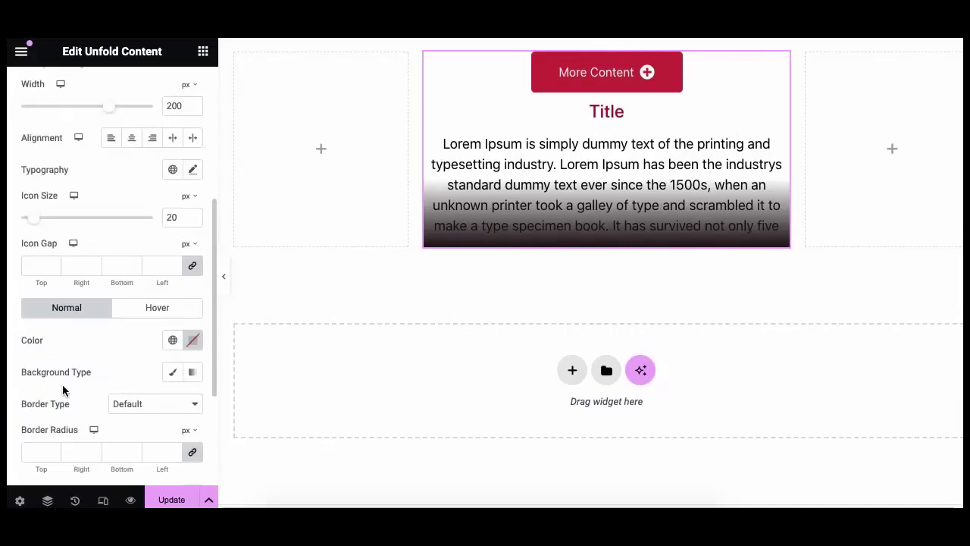
scroll(63, 391, "up", 3)
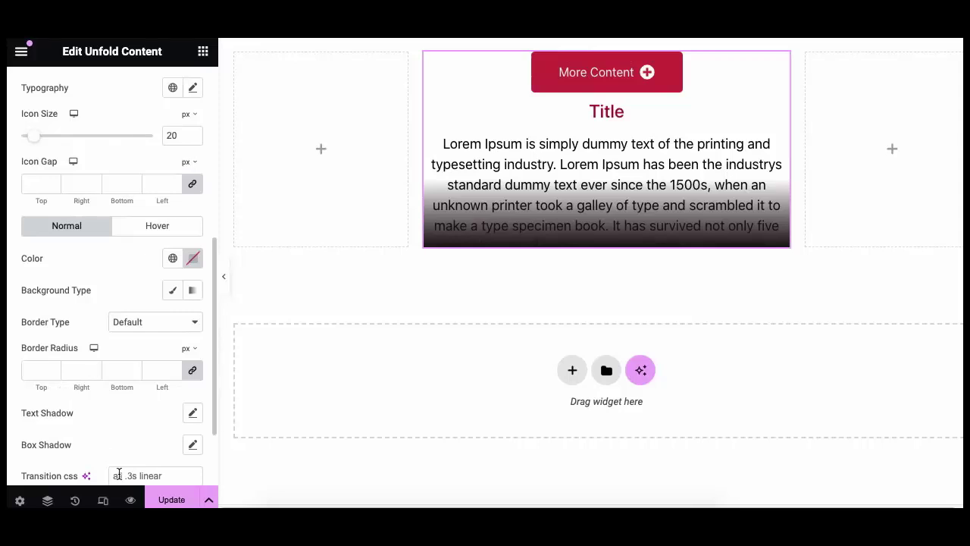
left_click(170, 500)
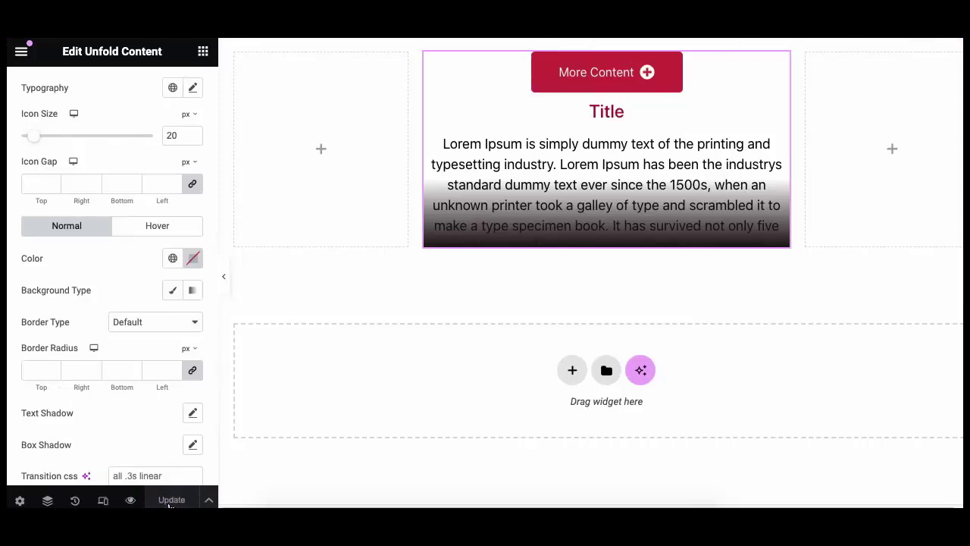
left_click(130, 500)
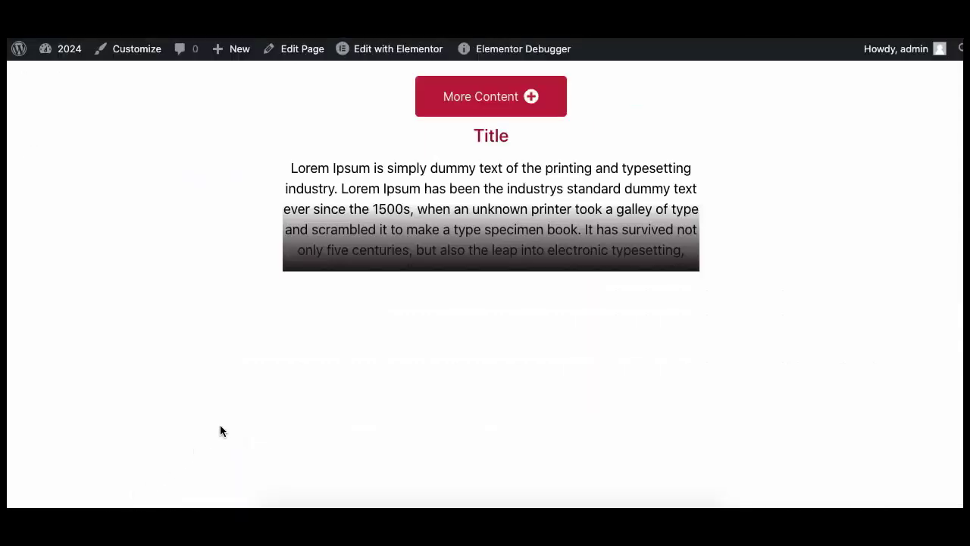
Step: Test unfolding and folding the text on the previewed page with the More Content and Less Content button
left_click(452, 107)
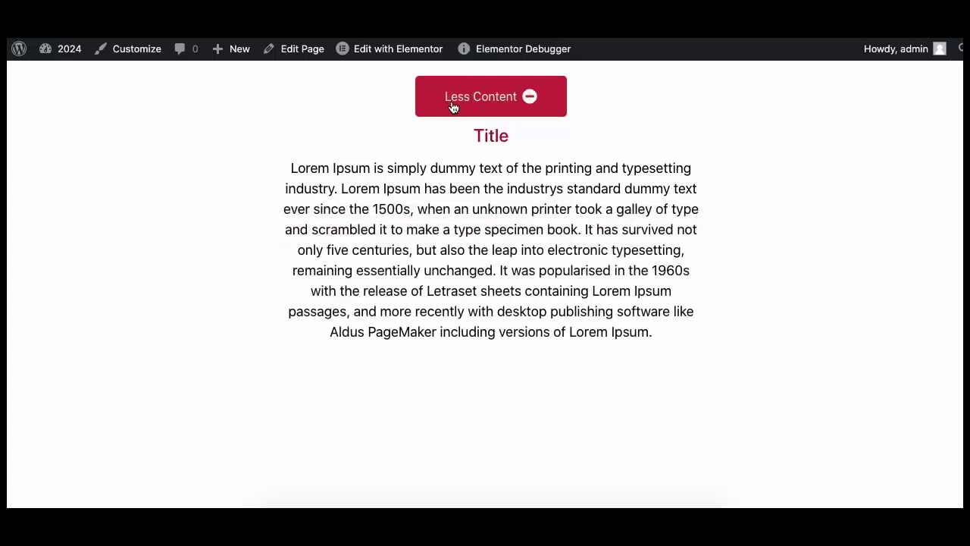
left_click(452, 108)
left_click(455, 107)
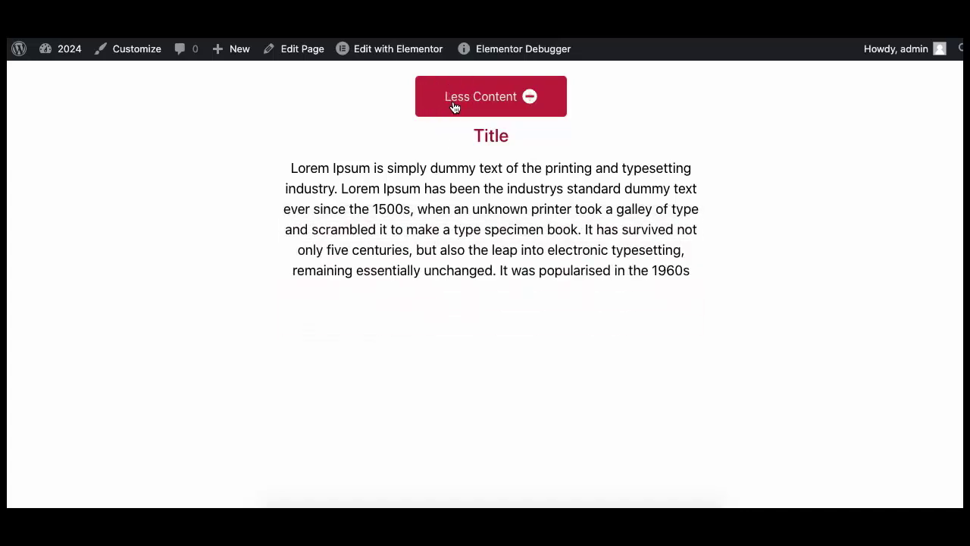
left_click(455, 107)
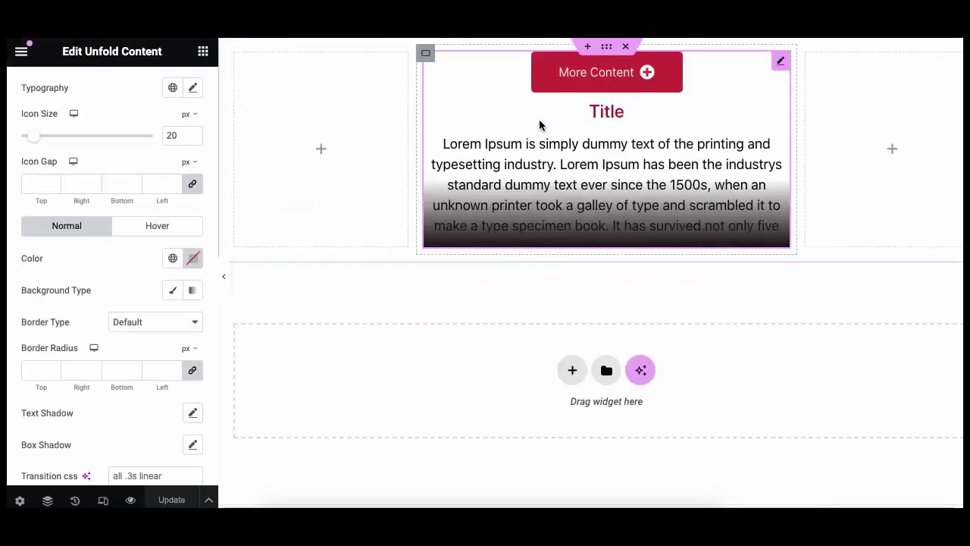
Step: Change the widget's source content to Template, choose Template (page), and update the page
scroll(59, 243, "up", 5)
left_click(42, 88)
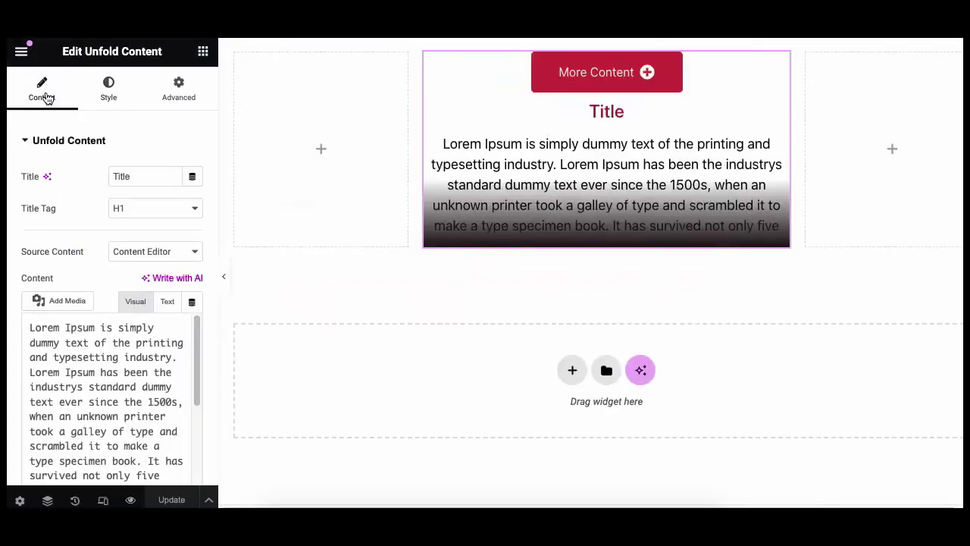
left_click(141, 252)
left_click(141, 265)
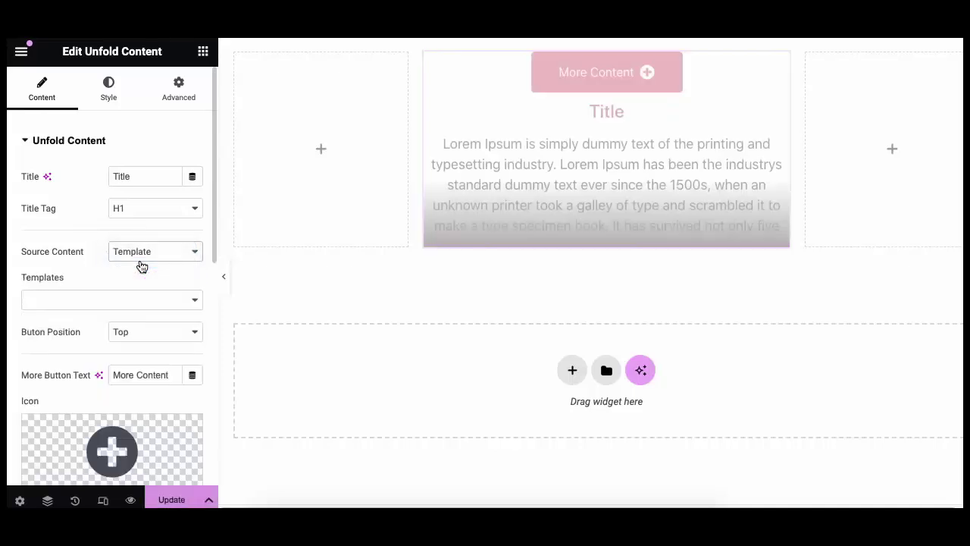
left_click(140, 301)
left_click(139, 312)
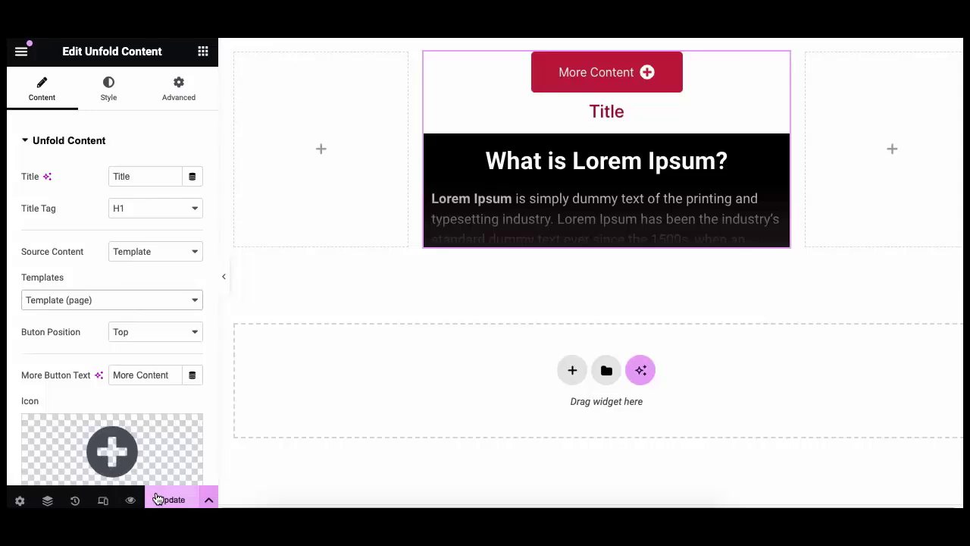
left_click(159, 498)
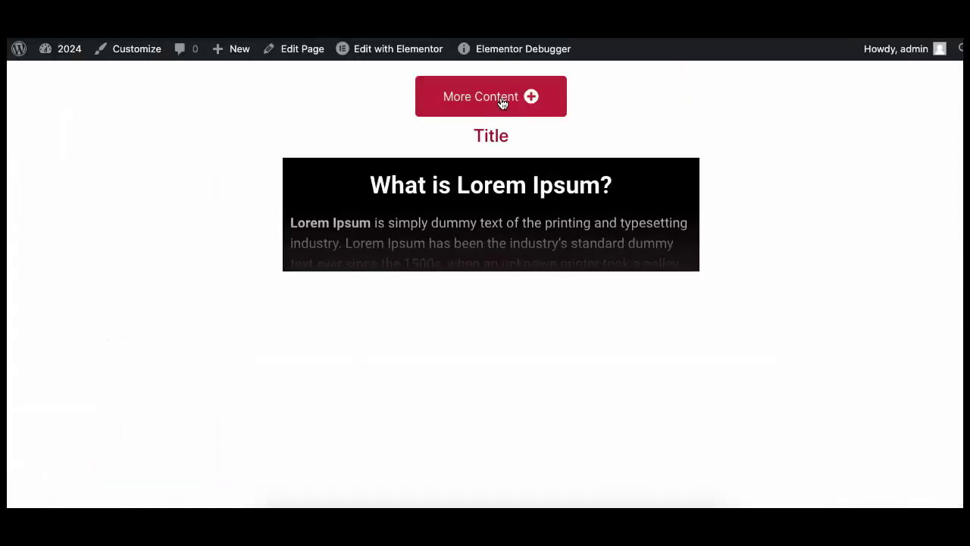
Step: Test unfolding and folding the template content on the previewed page
left_click(502, 102)
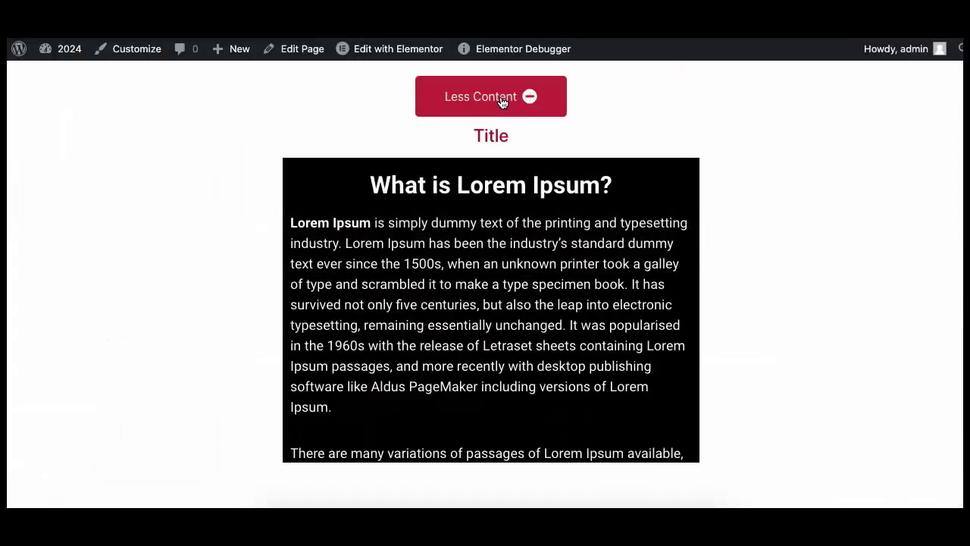
left_click(502, 102)
left_click(502, 102)
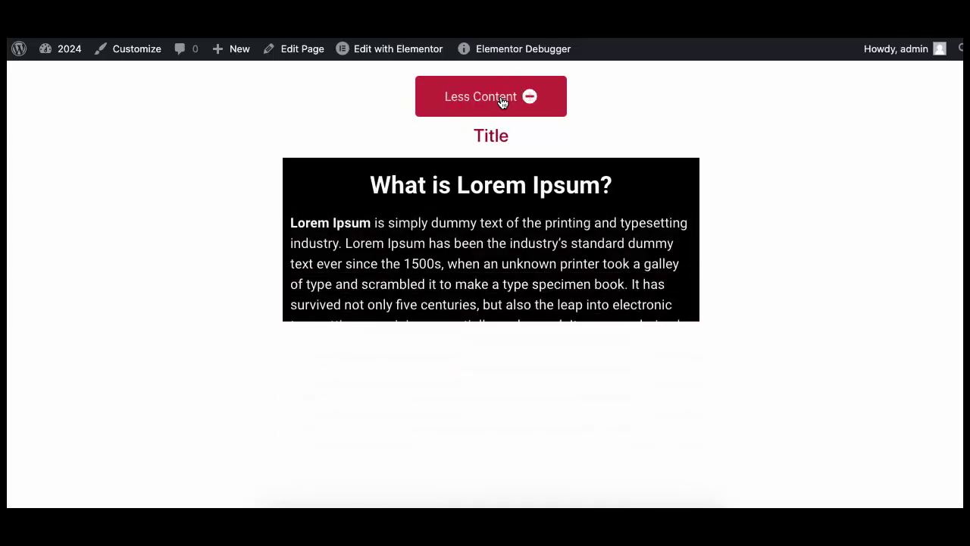
left_click(502, 102)
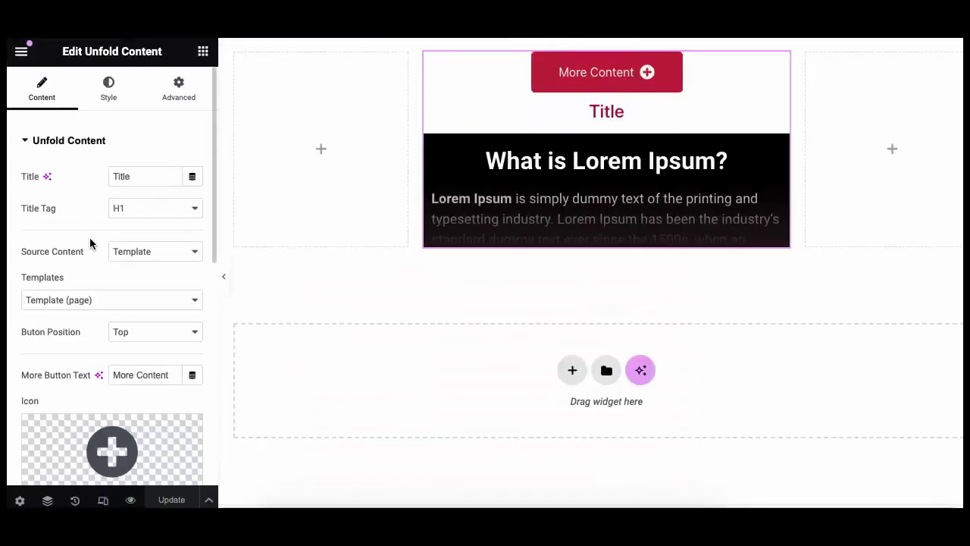
Step: Set the widget's button position to Bottom and update the page
scroll(88, 254, "down", 4)
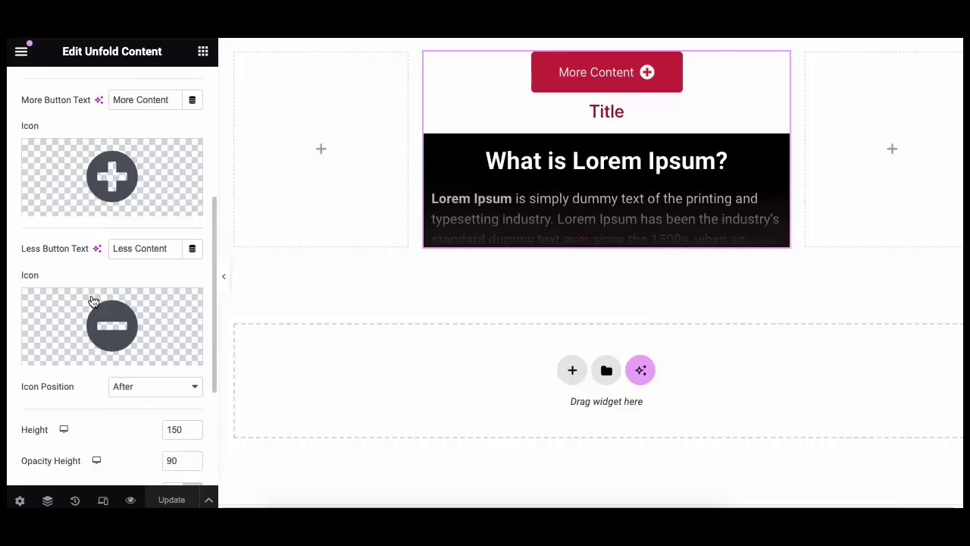
scroll(93, 301, "down", 1)
scroll(108, 360, "up", 3)
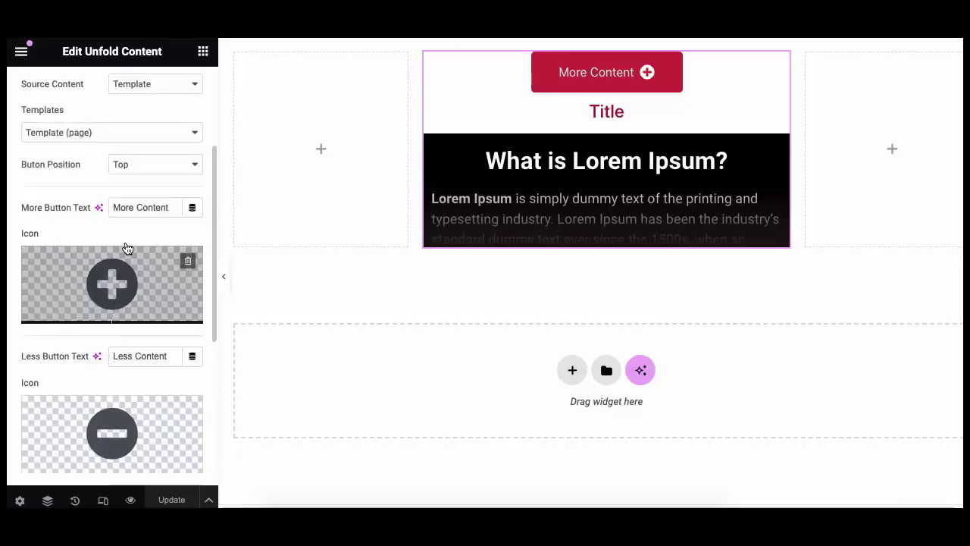
left_click(150, 163)
left_click(149, 177)
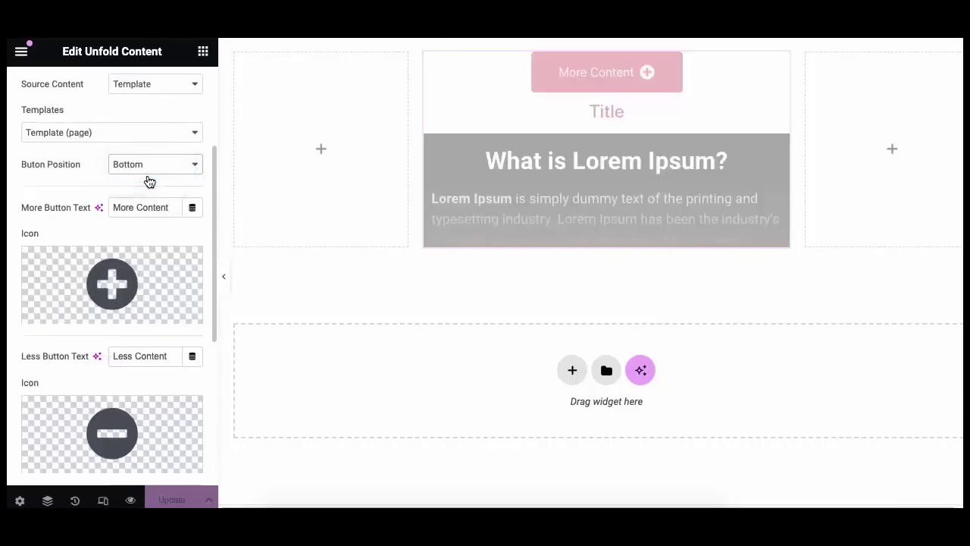
left_click(174, 500)
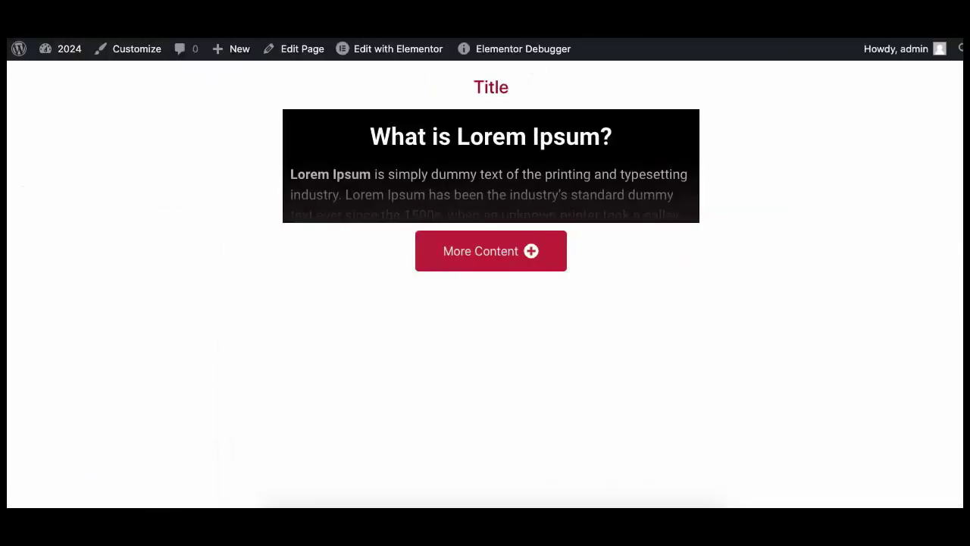
Step: Test unfolding and folding the template on the previewed page with the button below the content
left_click(502, 263)
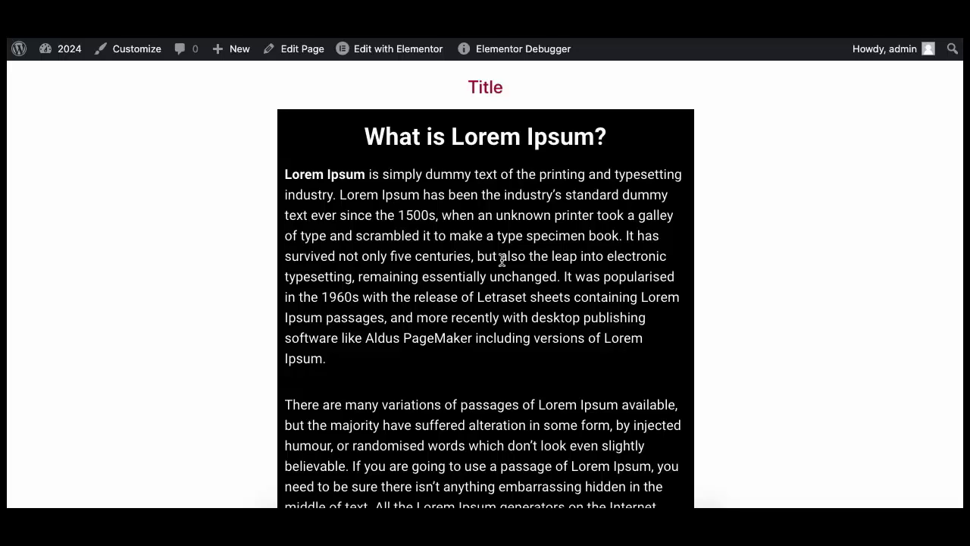
scroll(502, 260, "down", 5)
left_click(494, 470)
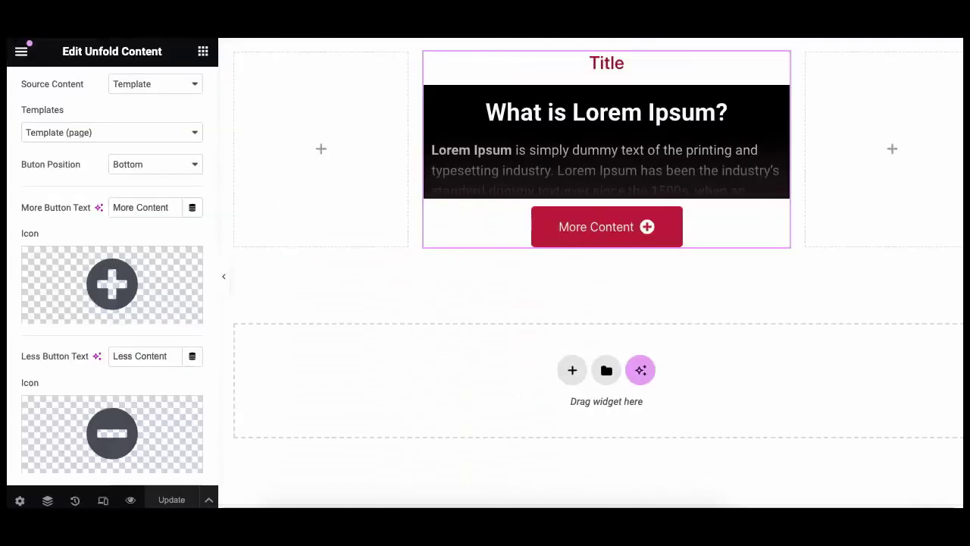
Step: Change the widget's source content to Container and highlight the note about placing the widget above or below a container
scroll(144, 175, "up", 1)
scroll(144, 175, "up", 2)
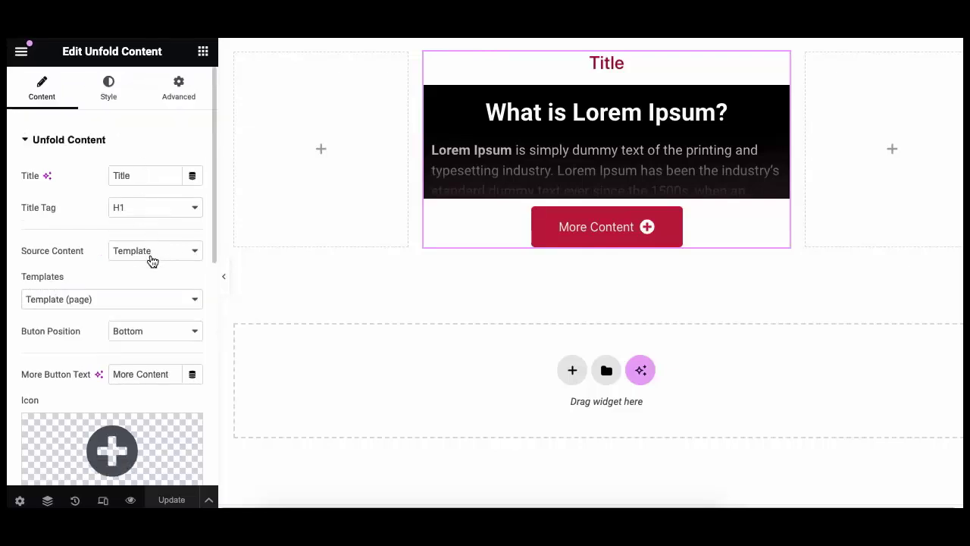
left_click(152, 261)
left_click(153, 265)
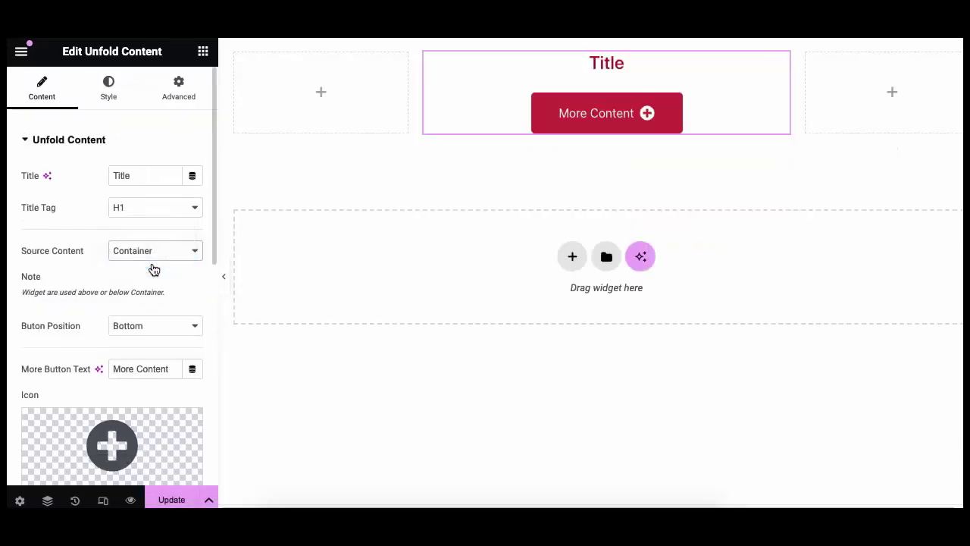
left_click_drag(28, 292, 163, 294)
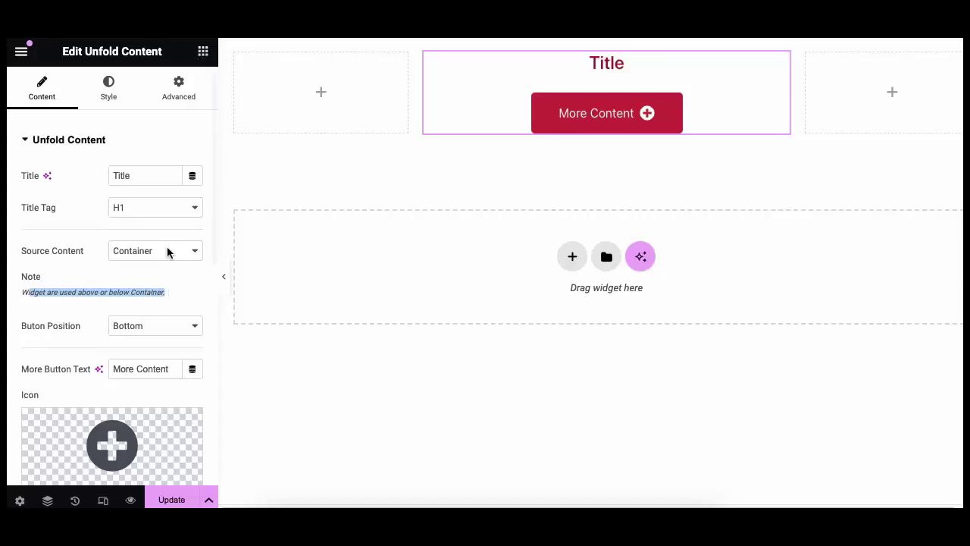
Step: Show the page structure and add a new container directly above the Unfold Content widget in the middle column
left_click(47, 500)
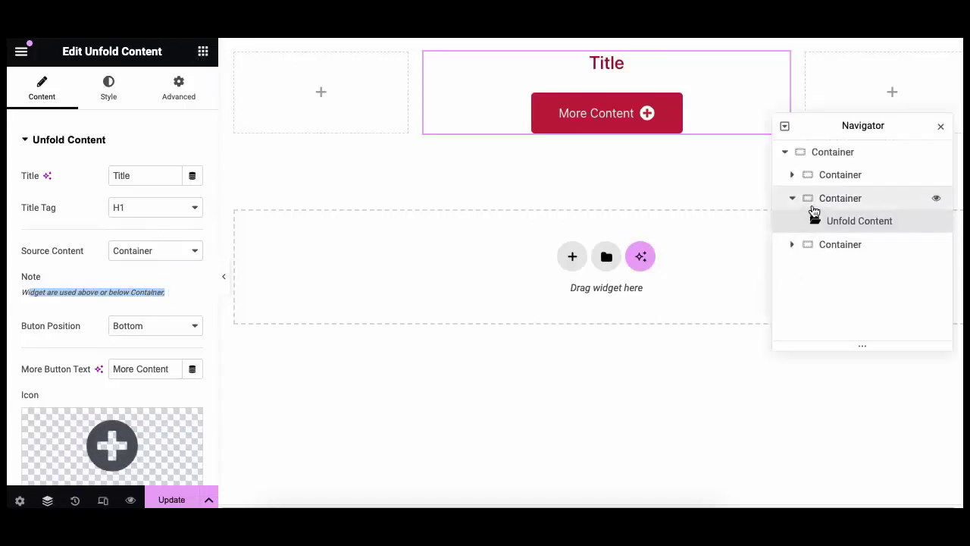
left_click(203, 51)
left_click_drag(102, 195, 591, 83)
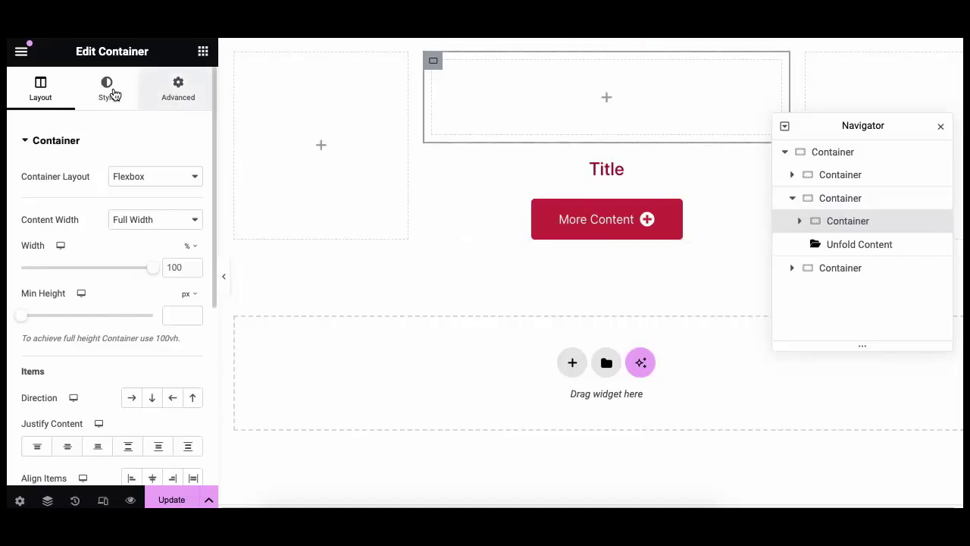
Step: Give the new container a classic background in solid black
left_click(108, 94)
left_click(133, 213)
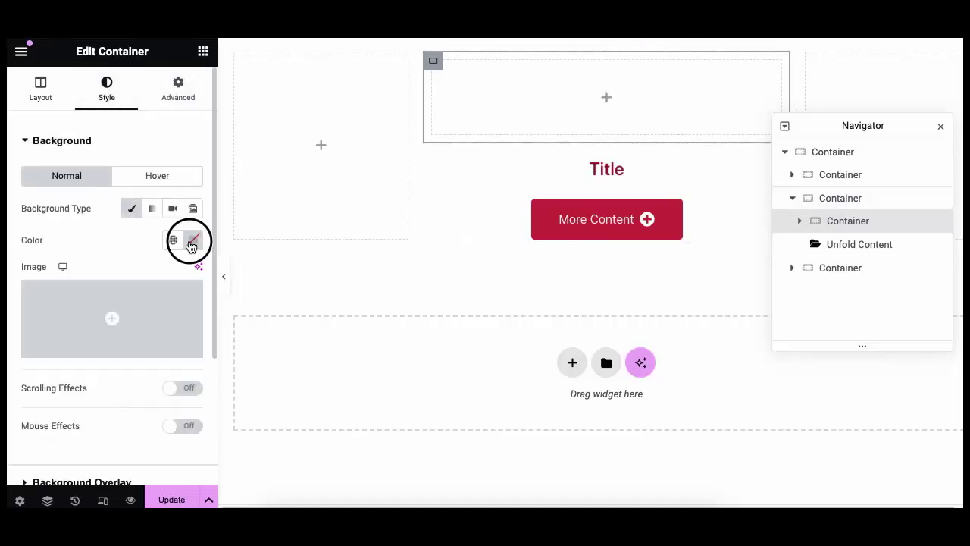
left_click(191, 245)
left_click(106, 411)
left_click(104, 216)
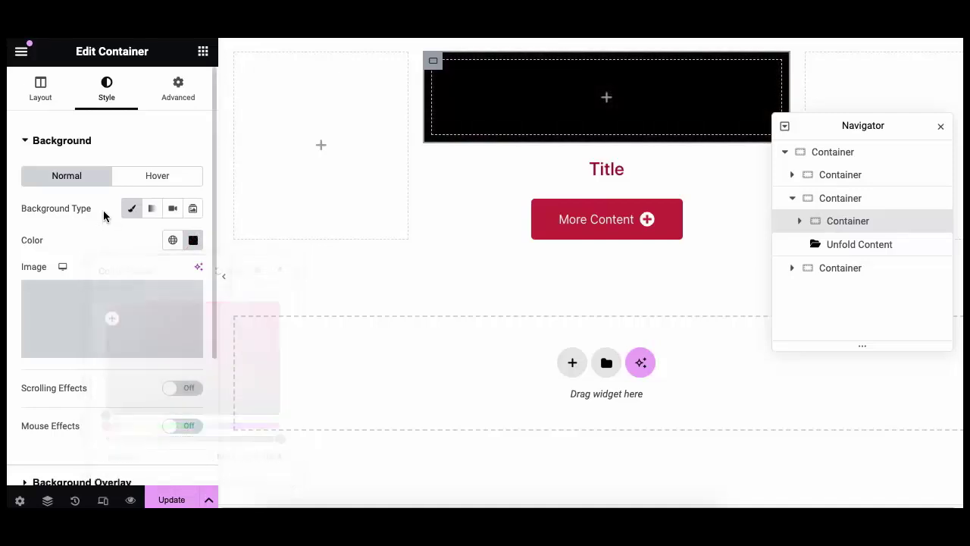
Step: Set the black container's minimum height to 300 px
left_click(54, 91)
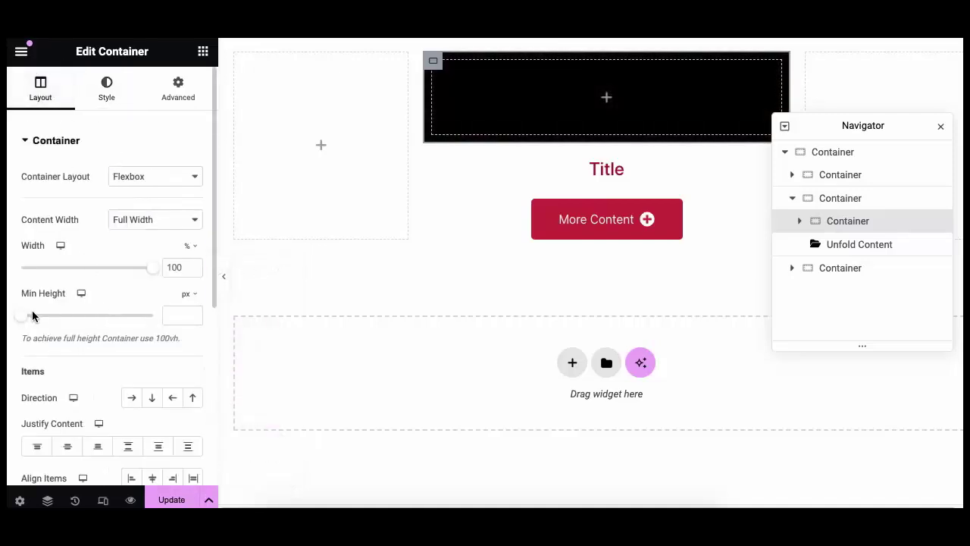
left_click_drag(25, 319, 49, 319)
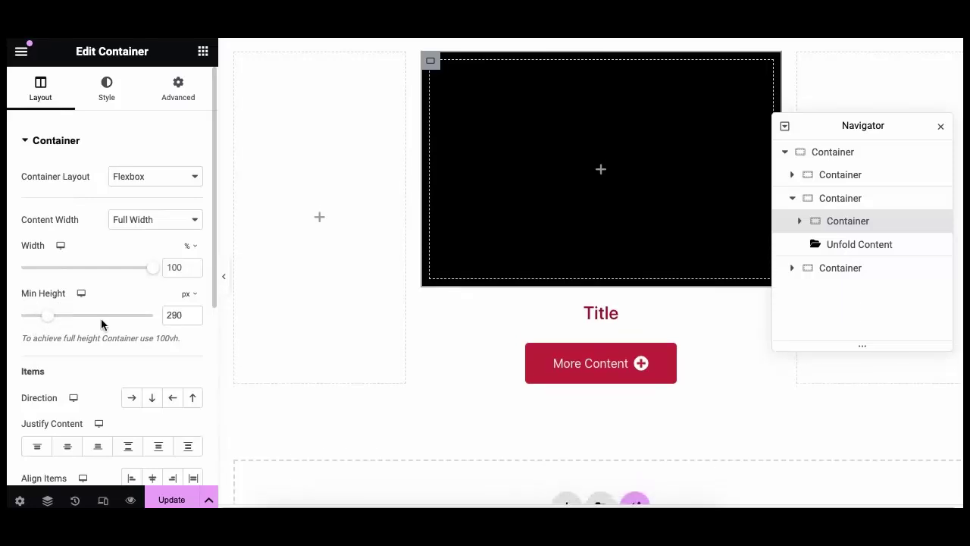
left_click(190, 317)
left_click(190, 316)
left_click(192, 317)
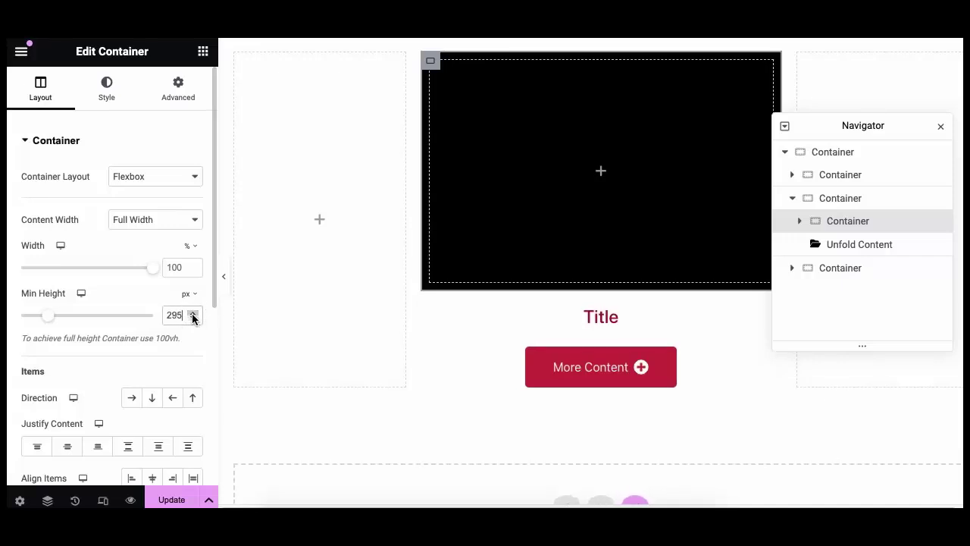
left_click(192, 317)
left_click(192, 317)
left_click(193, 317)
left_click(193, 317)
left_click(192, 316)
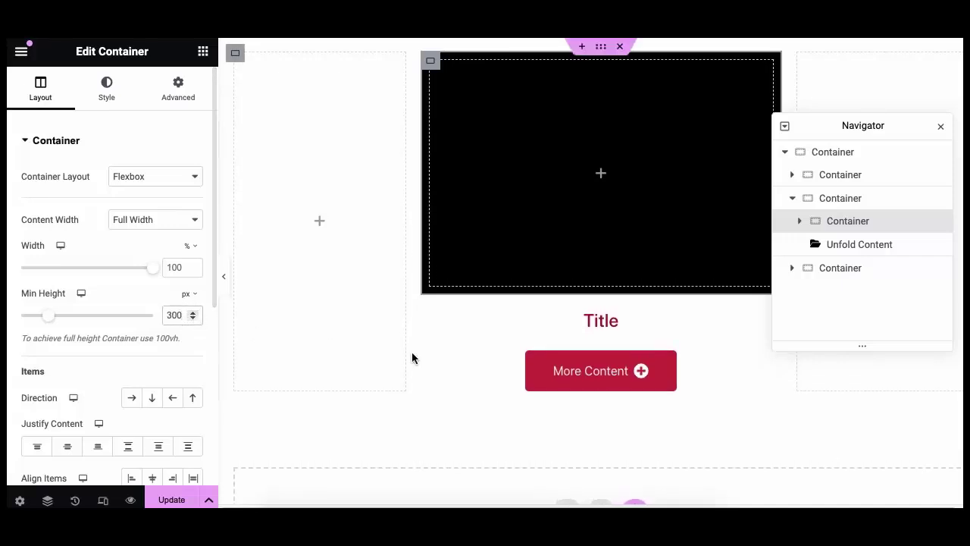
Step: Clear the Unfold Content widget's title and set its button position to Top
left_click(479, 369)
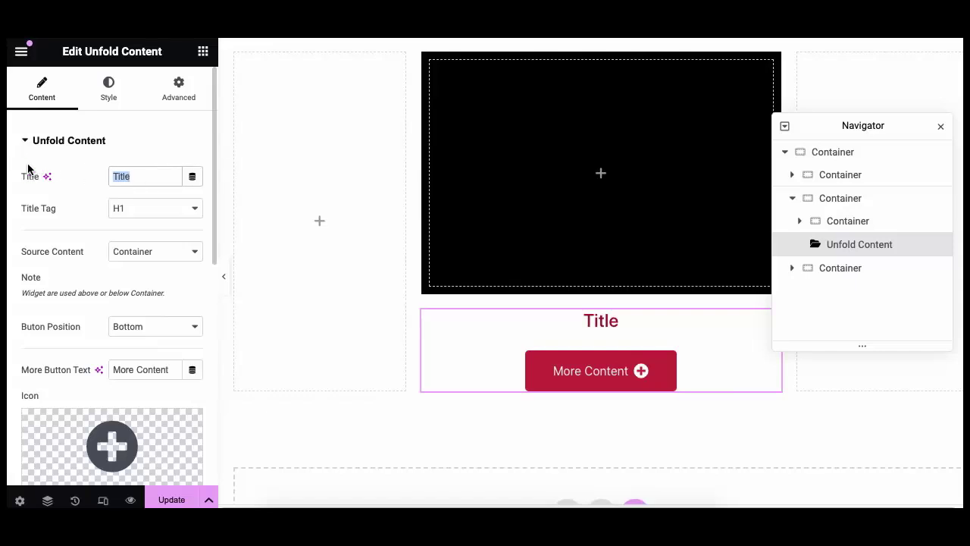
key("BackSpace")
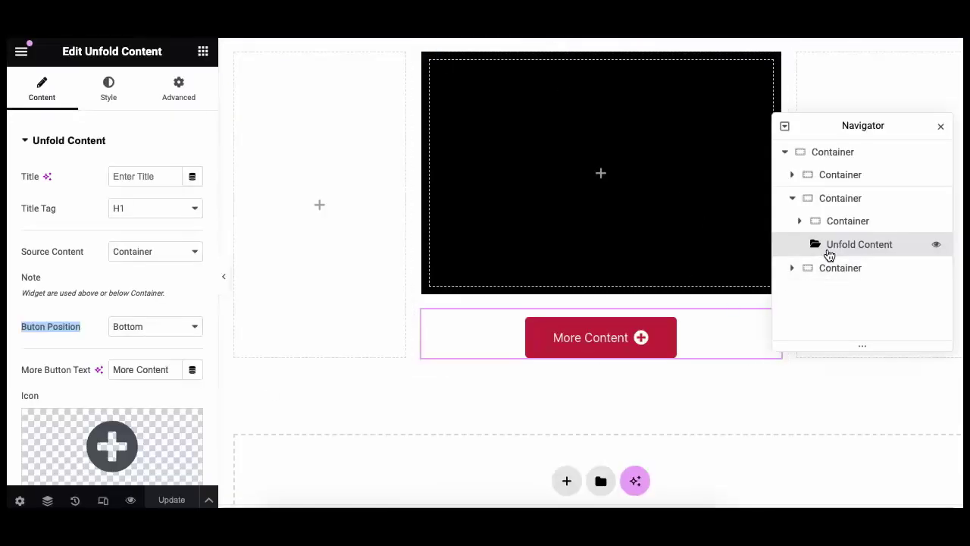
left_click(143, 331)
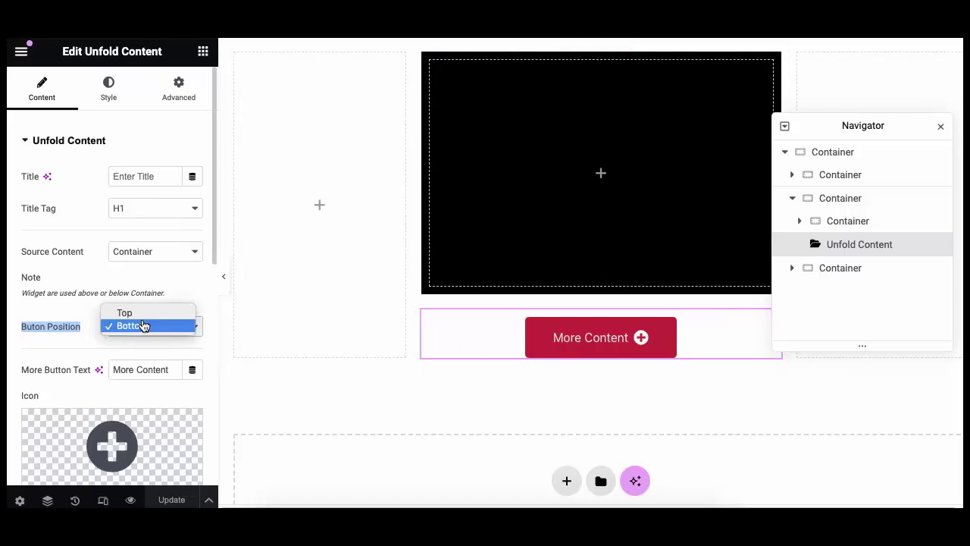
left_click(143, 313)
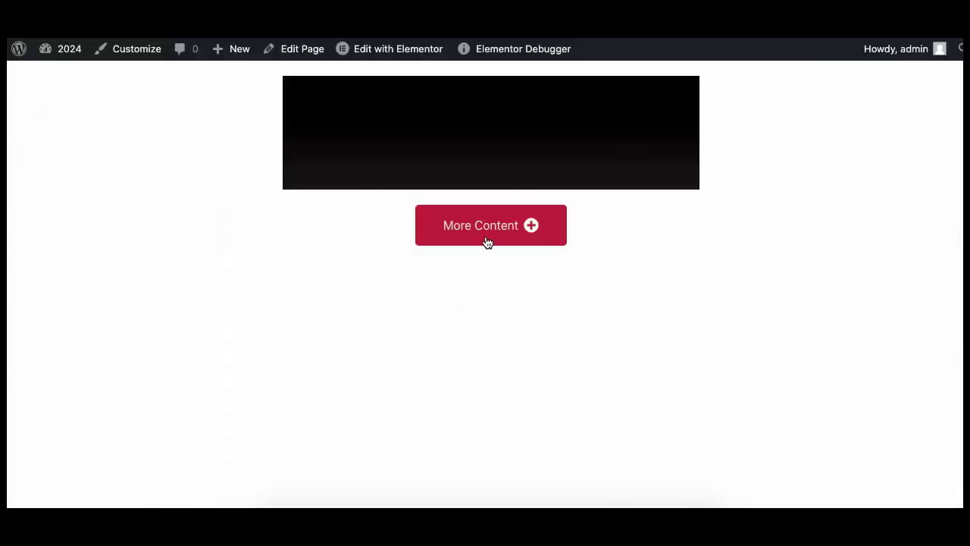
Step: Test unfolding and folding the black container on the previewed page with the button below it
left_click(487, 241)
left_click(489, 336)
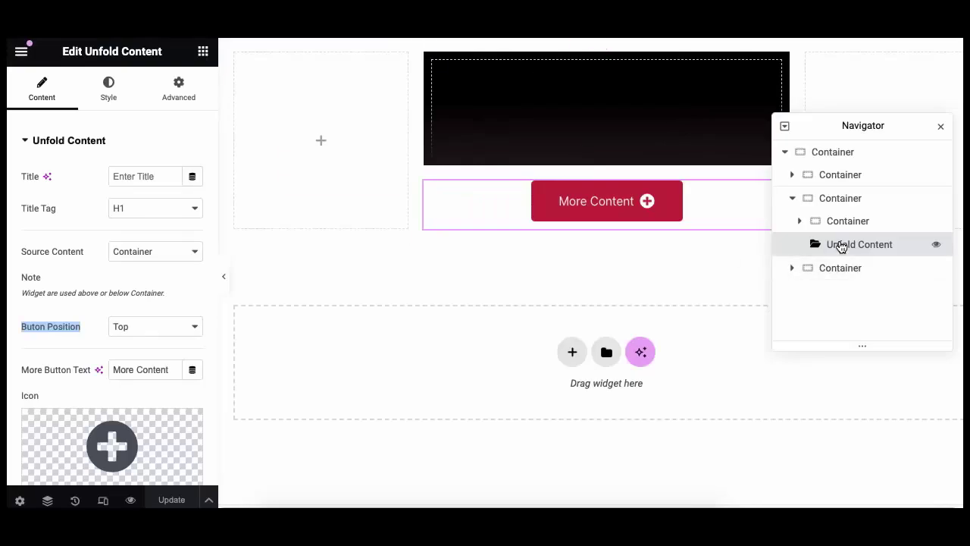
Step: Move the Unfold Content widget above the black container, set its button position to Bottom and update the page
left_click_drag(840, 245, 842, 222)
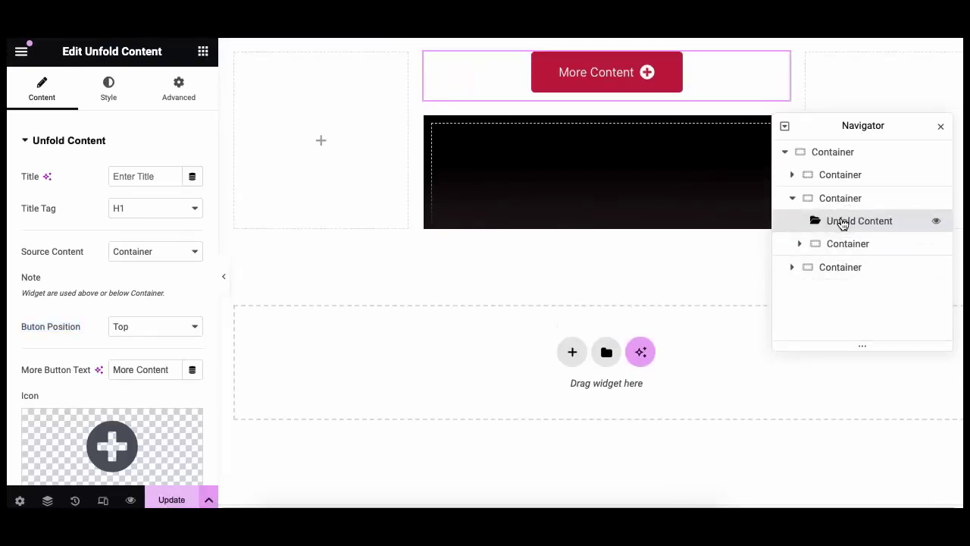
left_click(168, 334)
left_click(167, 338)
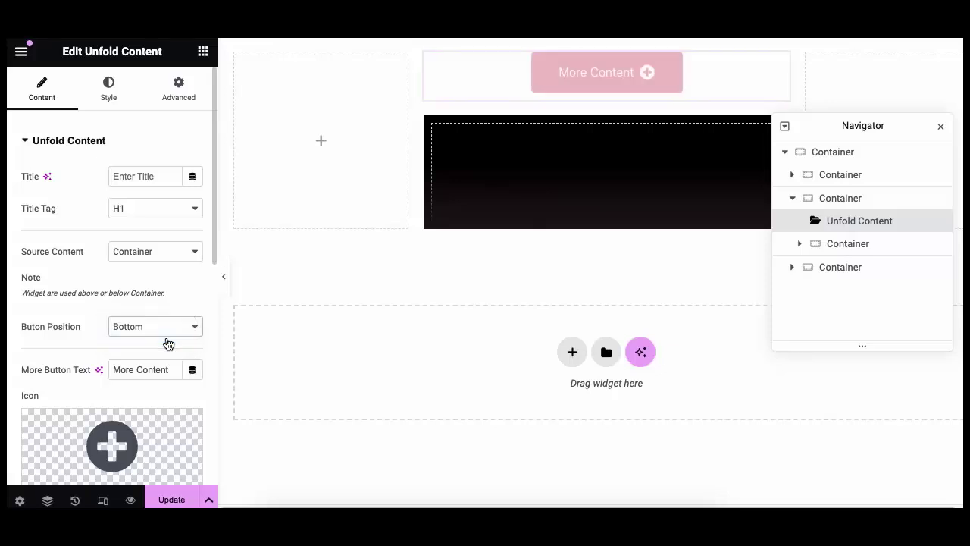
left_click(174, 494)
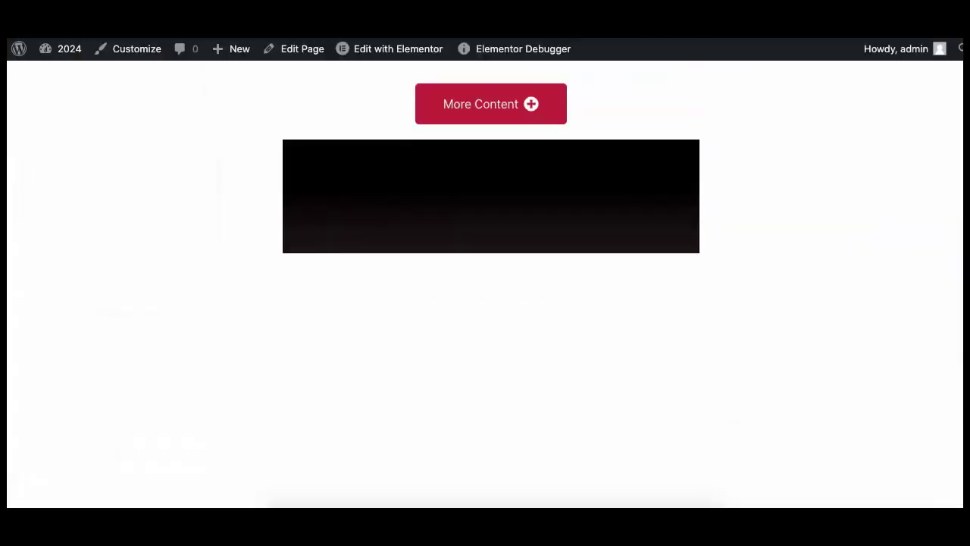
Step: Test unfolding and folding the black container on the previewed page with the button above it
left_click(506, 107)
left_click(507, 106)
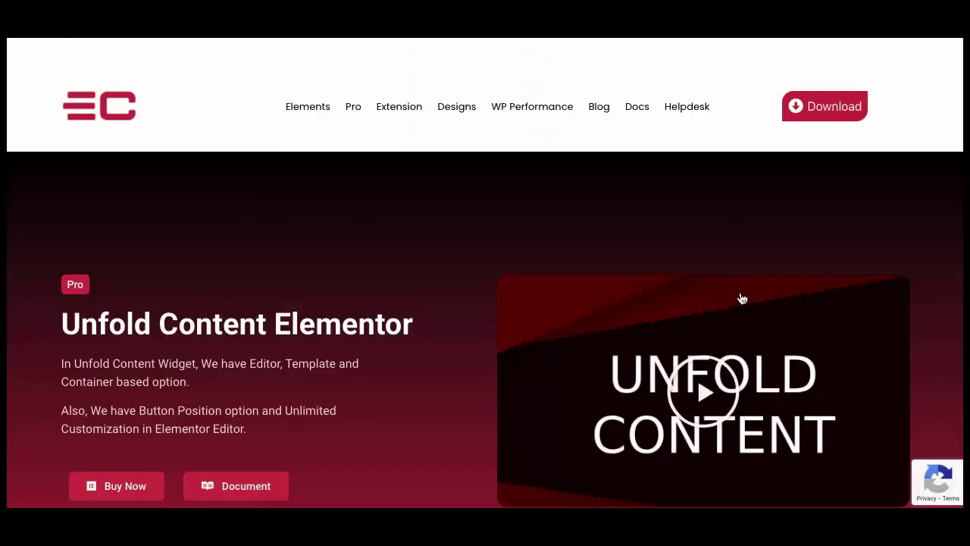
Step: Test unfolding and folding the "Unfold Content With Container" example on the widget's demo page
scroll(742, 298, "down", 6)
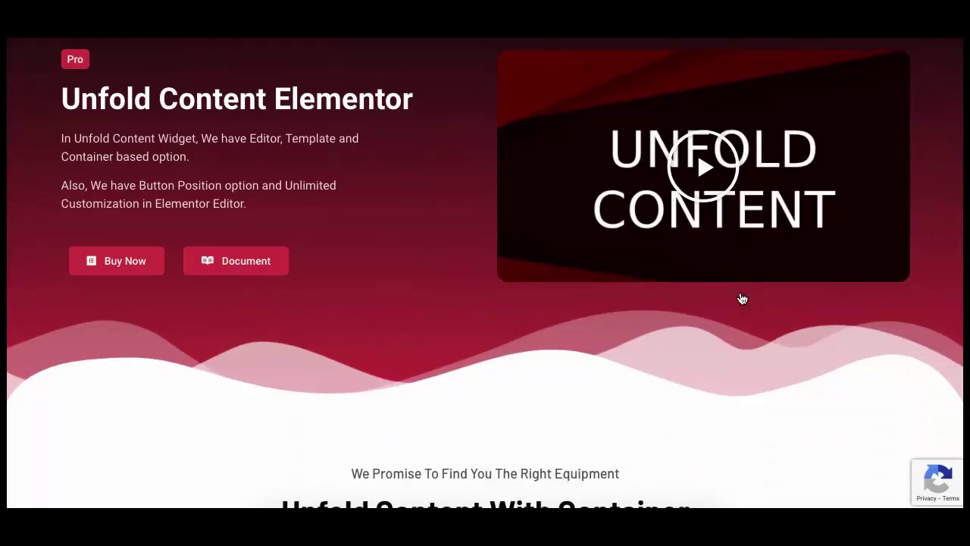
scroll(742, 298, "down", 2)
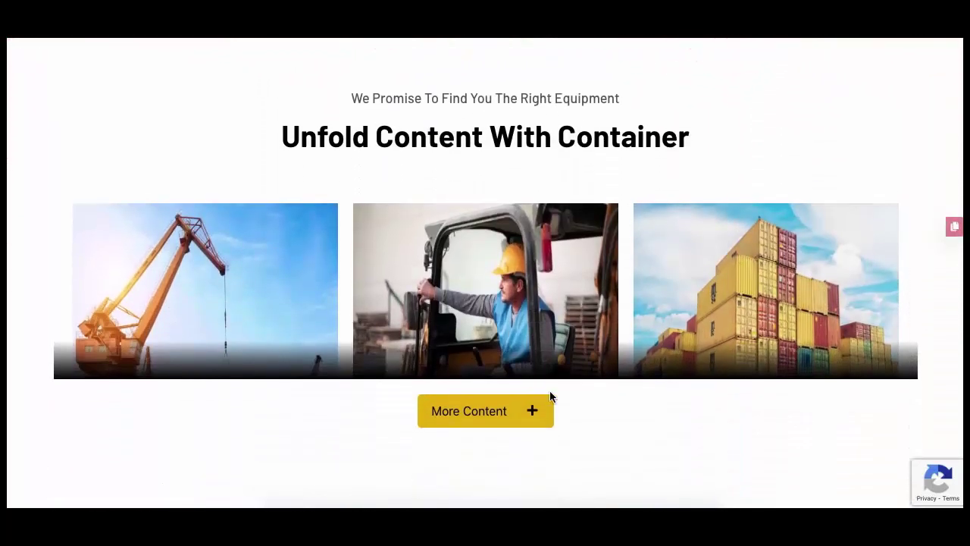
left_click(496, 409)
scroll(502, 392, "down", 7)
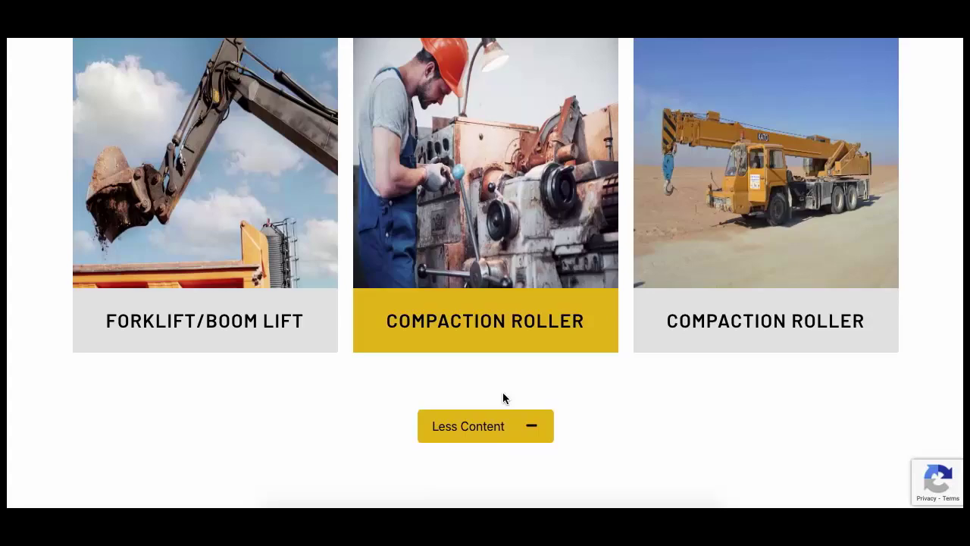
scroll(502, 392, "down", 2)
left_click(502, 347)
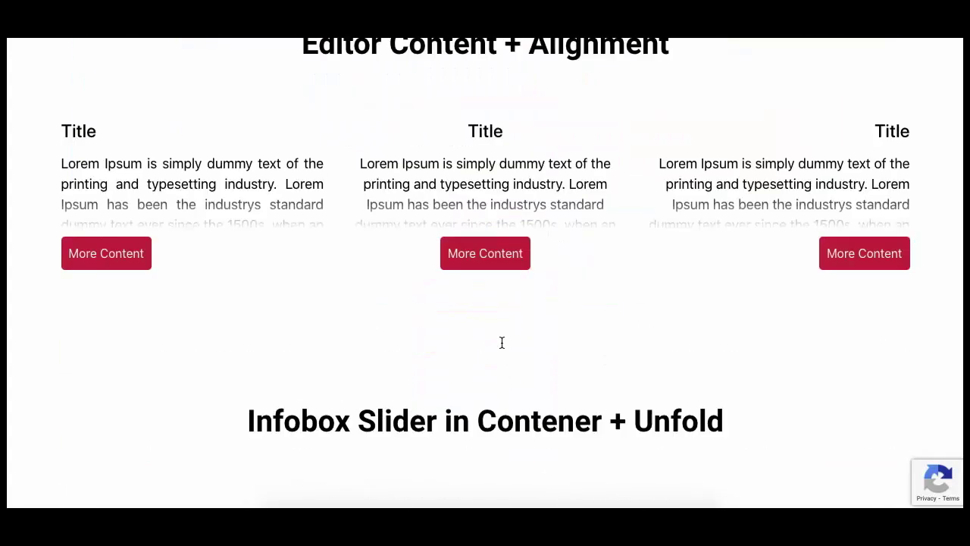
Step: Unfold all three differently aligned text examples in the "Editor Content + Alignment" section
scroll(501, 346, "up", 6)
scroll(500, 346, "down", 8)
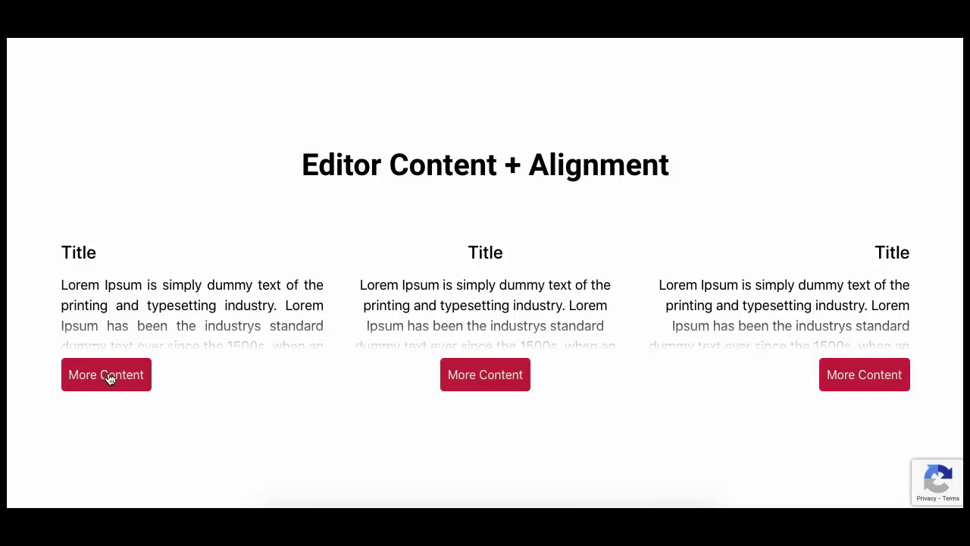
left_click(109, 377)
left_click(463, 382)
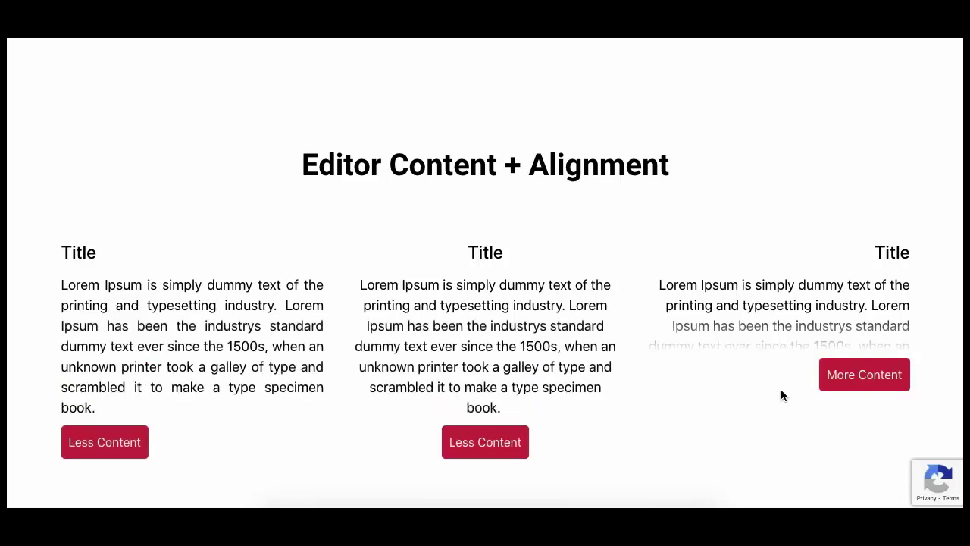
left_click(838, 383)
Step: Unfold the infobox slider example, try its slide navigation and fold it back
scroll(790, 379, "down", 2)
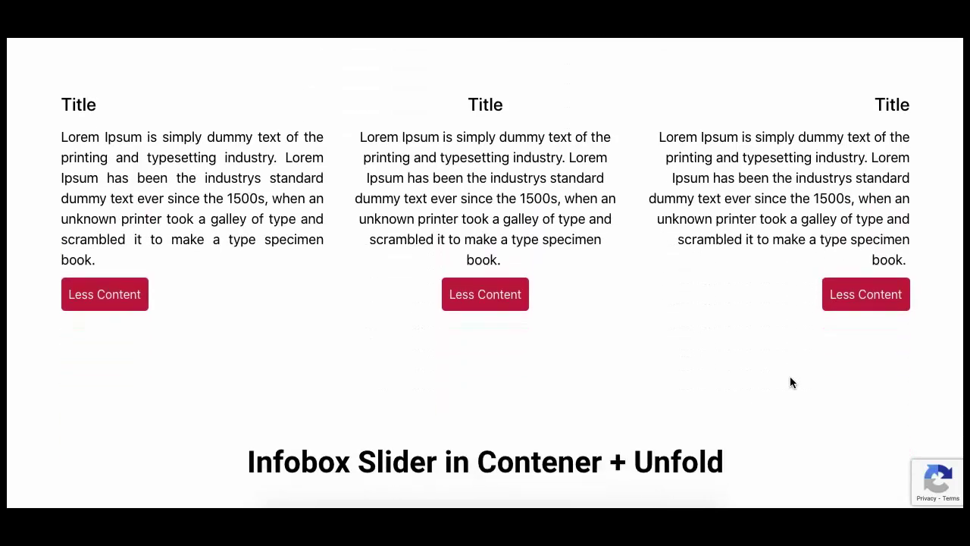
scroll(790, 382, "down", 5)
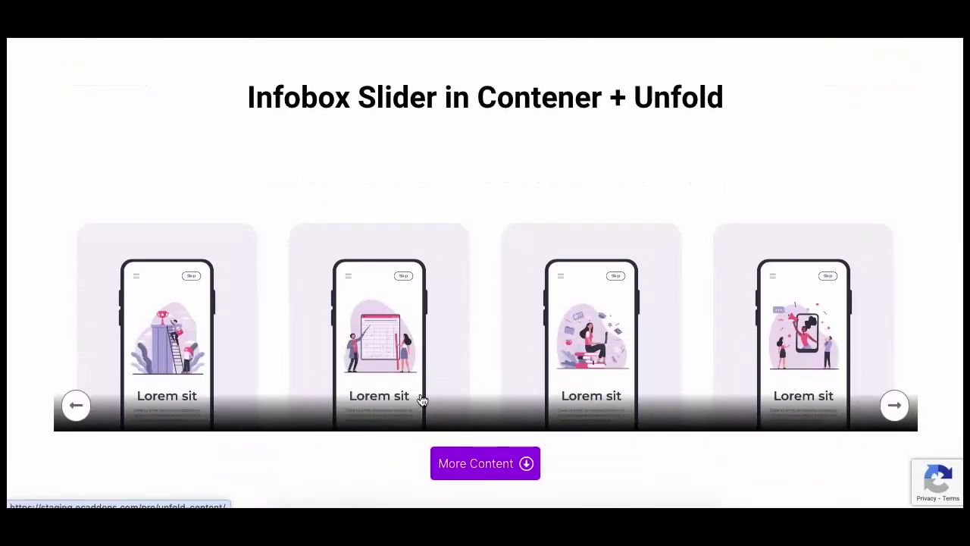
left_click(485, 463)
scroll(530, 416, "down", 2)
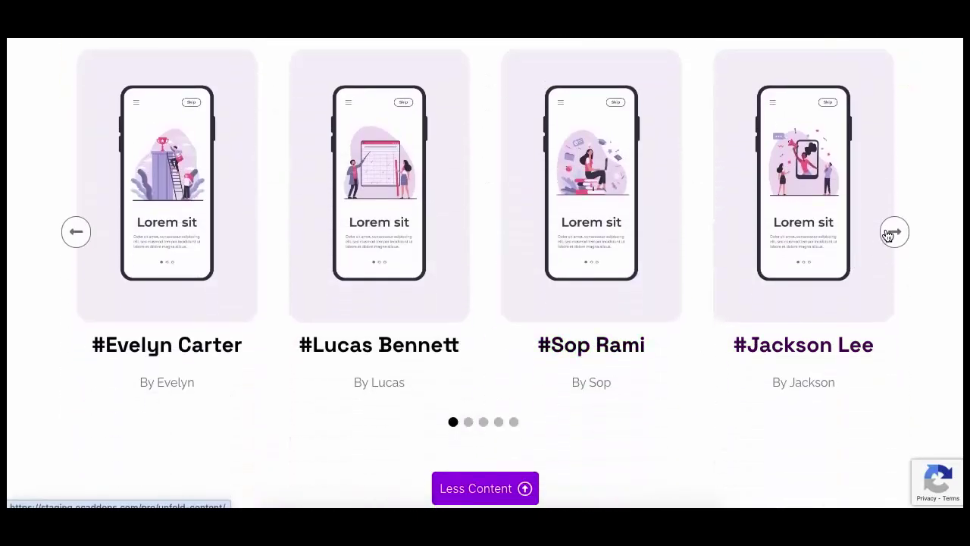
left_click(891, 232)
left_click(453, 423)
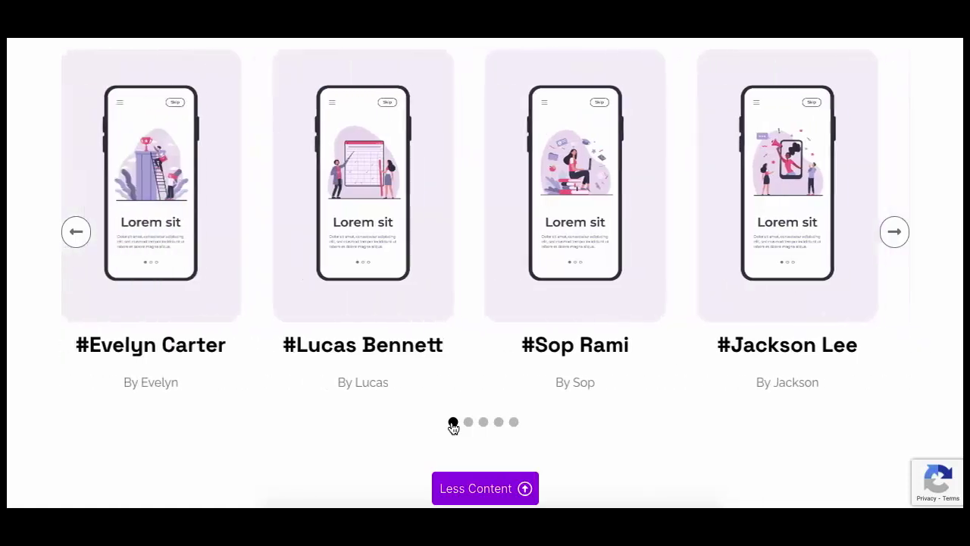
left_click(454, 479)
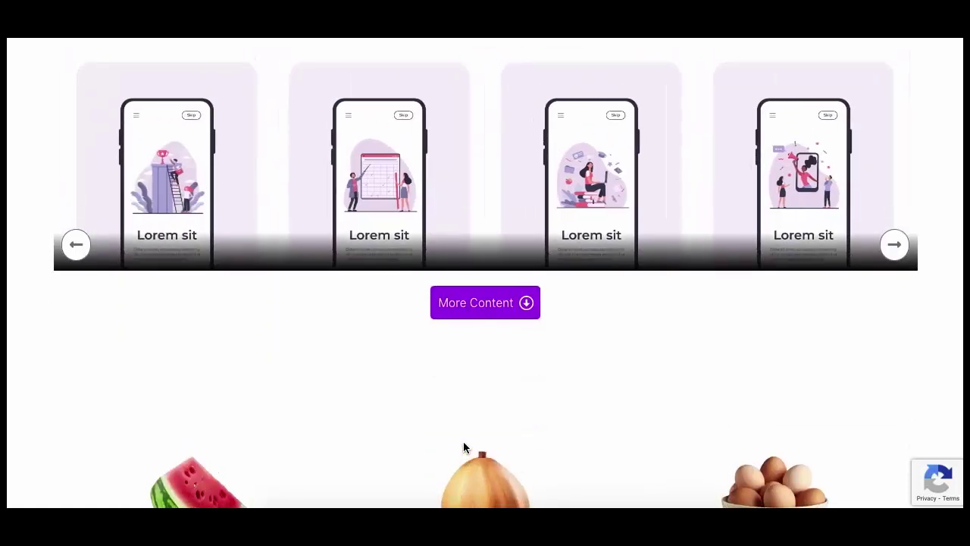
Step: Unfold the text of the middle food item, and test unfolding and folding the tattoo section with the full-width button
scroll(463, 440, "down", 4)
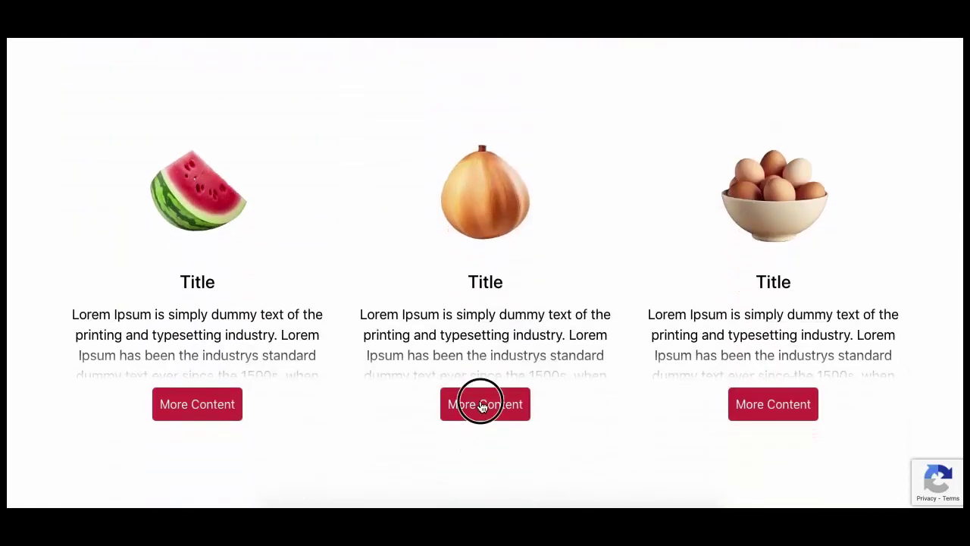
left_click(480, 405)
scroll(481, 401, "down", 5)
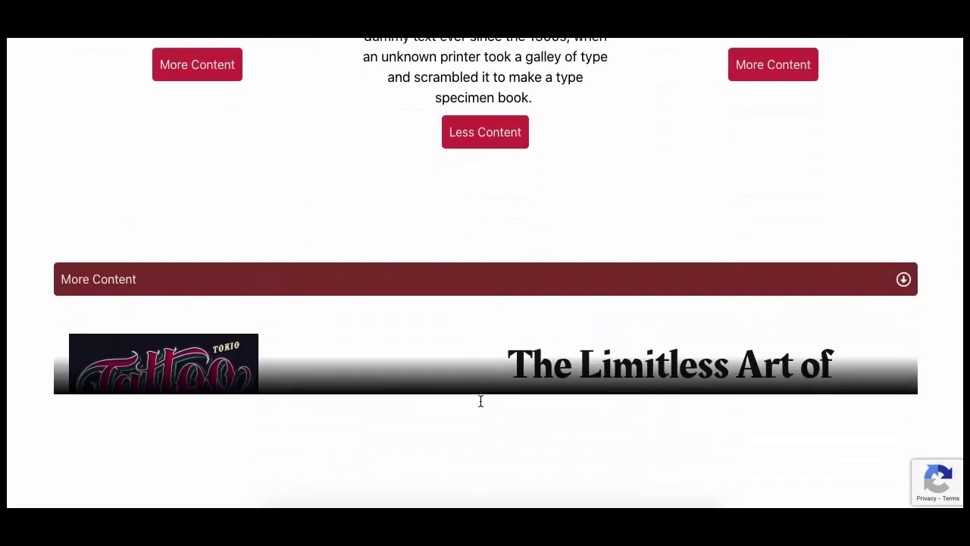
scroll(481, 400, "down", 3)
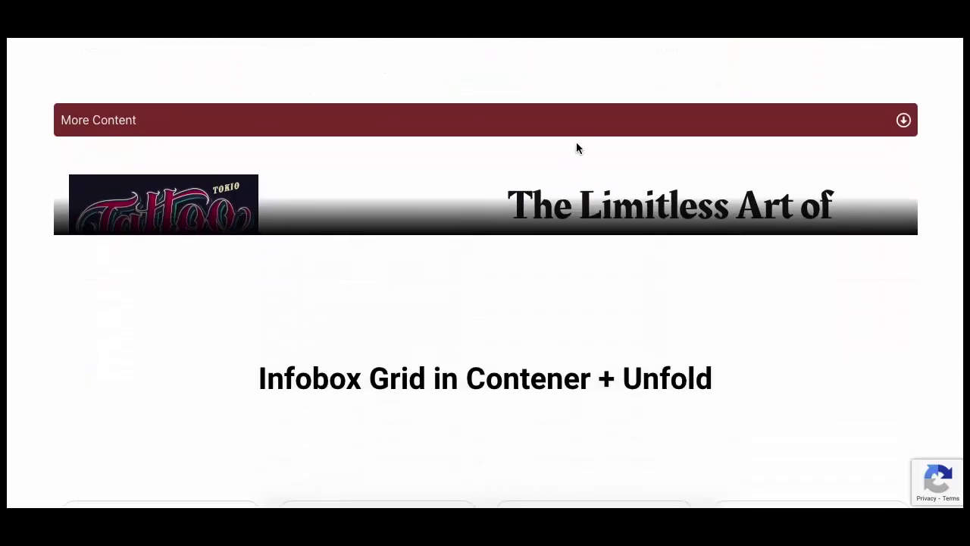
left_click(580, 130)
scroll(567, 324, "down", 4)
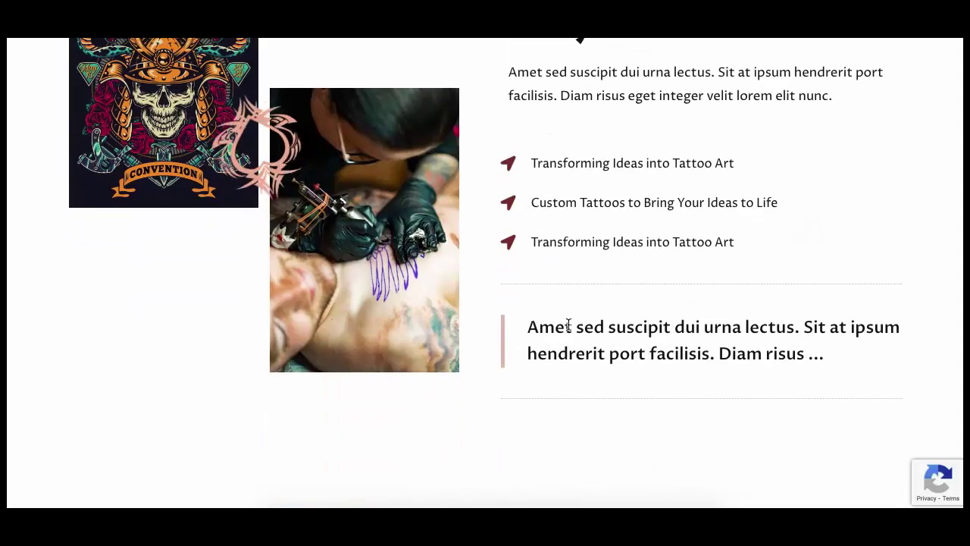
scroll(531, 102, "up", 3)
left_click(531, 94)
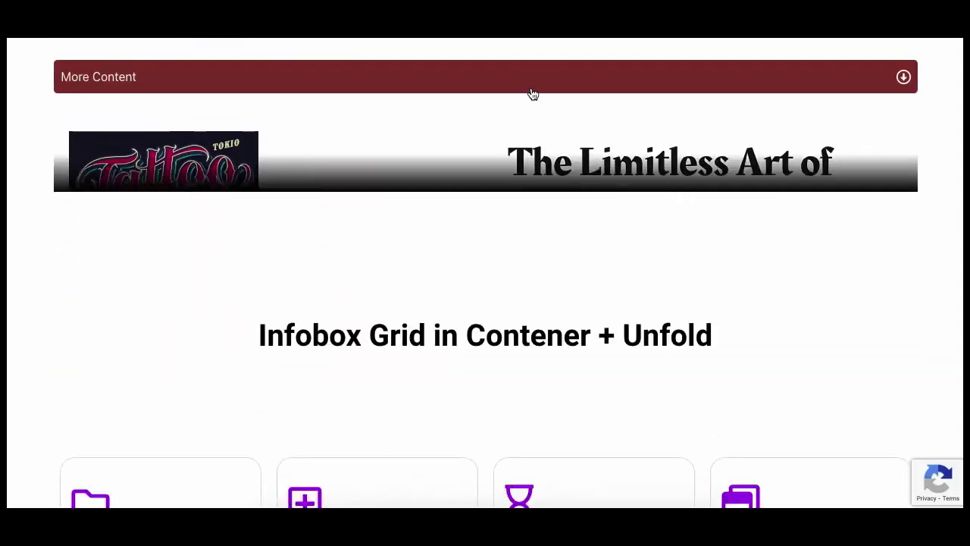
Step: Unfold the infobox grid example and view the "Template Based + Button Bottom Position" example
scroll(492, 348, "down", 3)
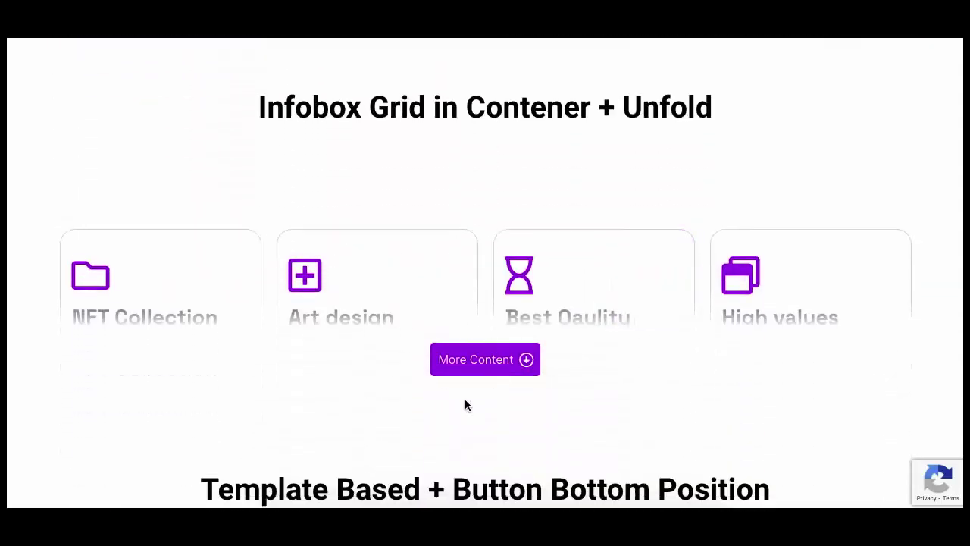
left_click(483, 365)
scroll(424, 227, "down", 2)
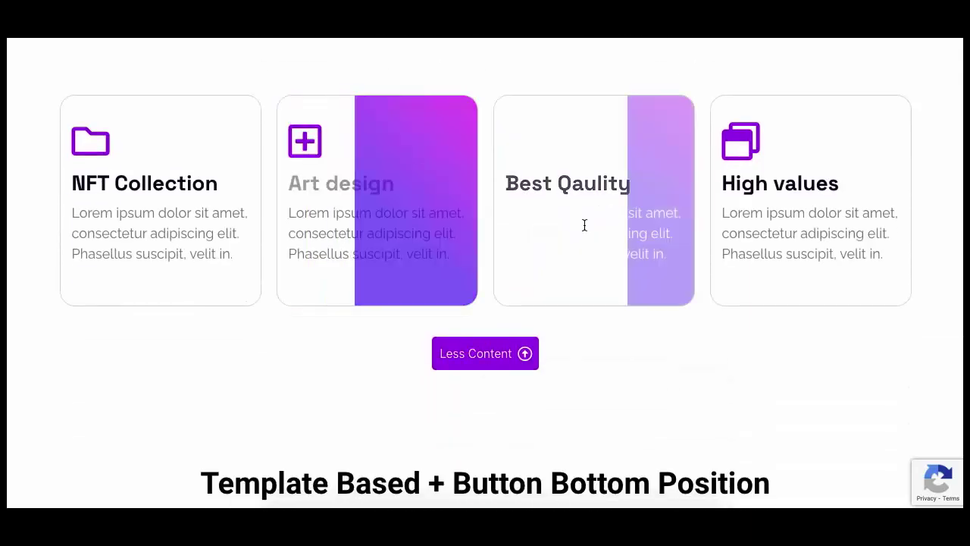
scroll(667, 401, "down", 5)
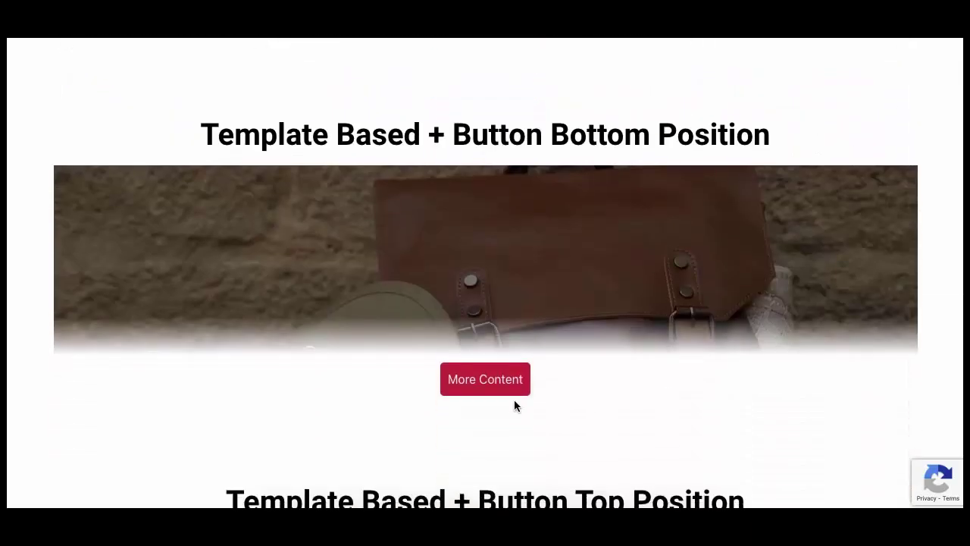